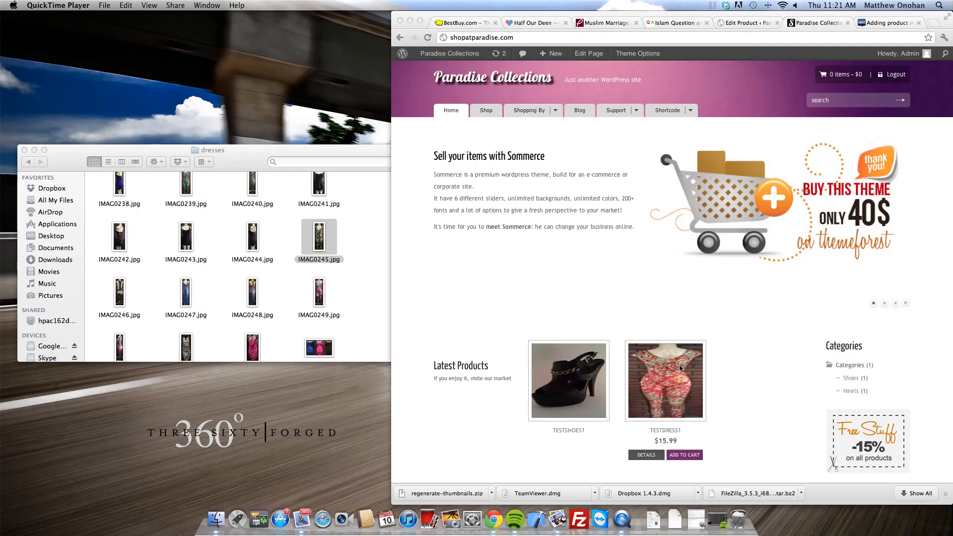
Step: From the Edit Product tab, log out of WordPress via the Howdy, Admin menu
scroll(561, 374, down, 5)
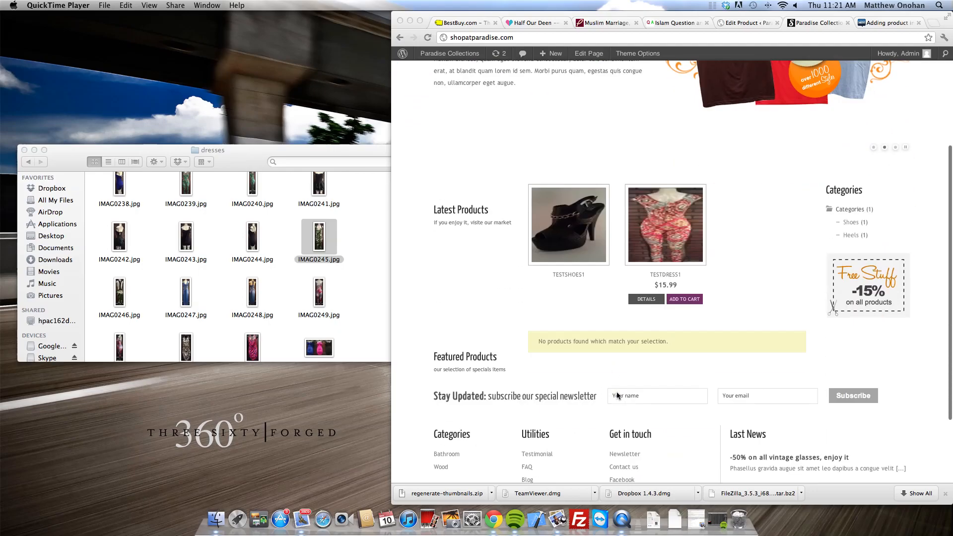
scroll(704, 174, up, 4)
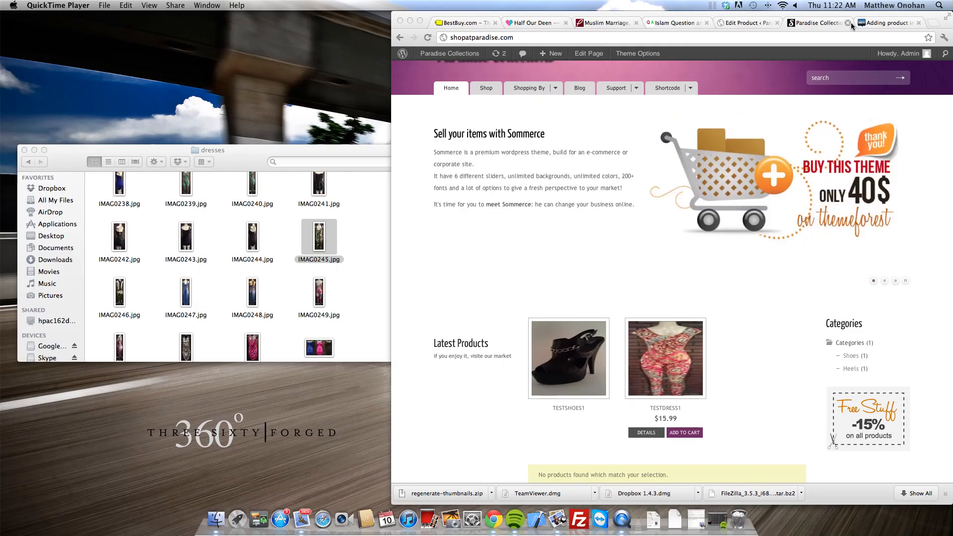
click(754, 22)
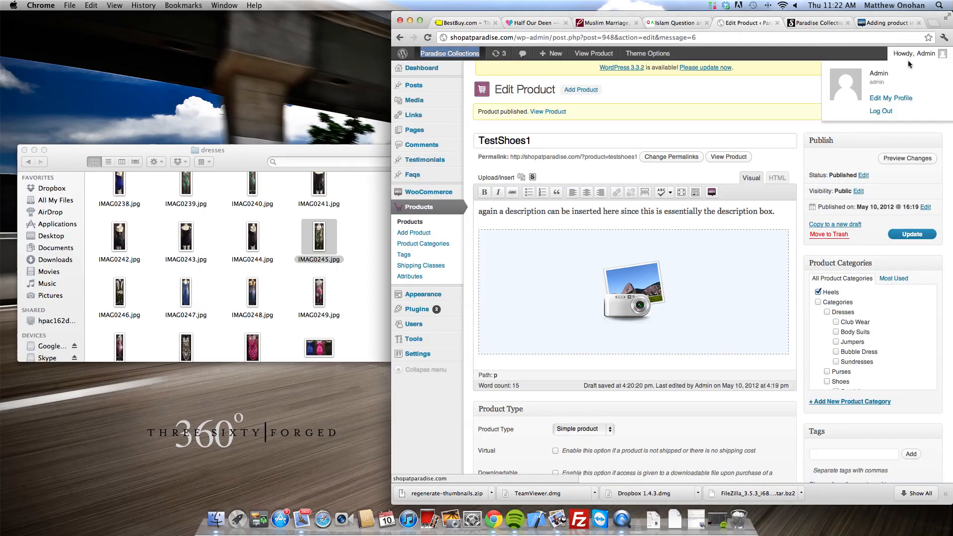
scroll(691, 107, down, 10)
scroll(794, 75, up, 10)
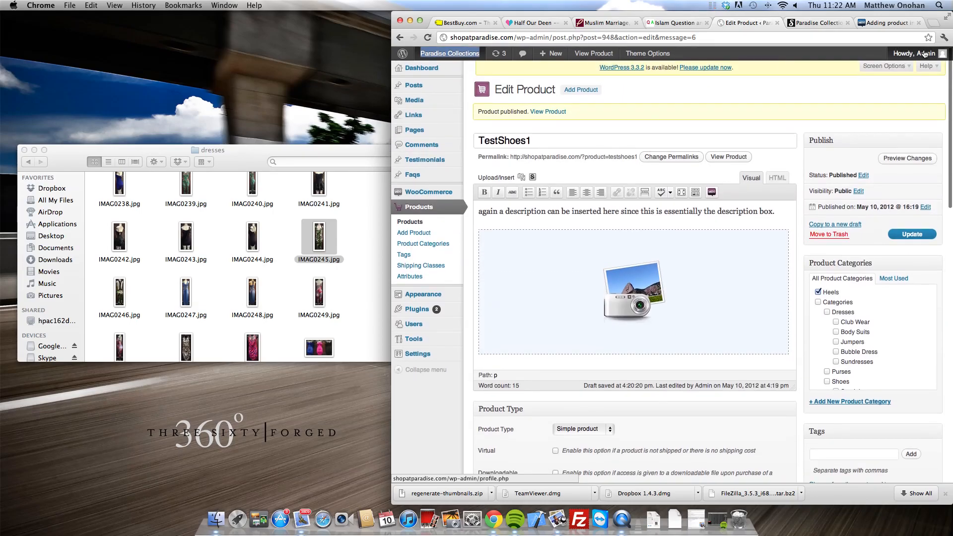
mouse_move(918, 54)
click(876, 111)
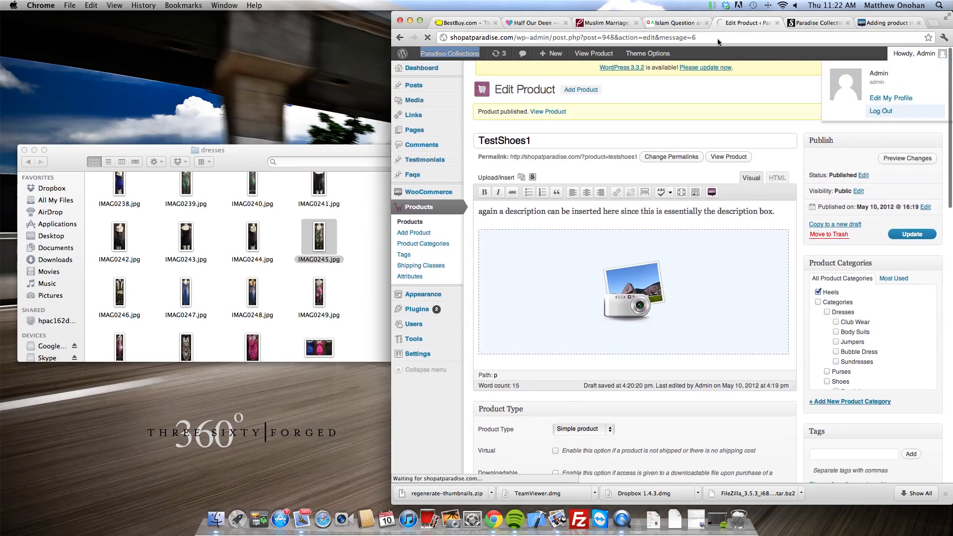
scroll(843, 80, down, 2)
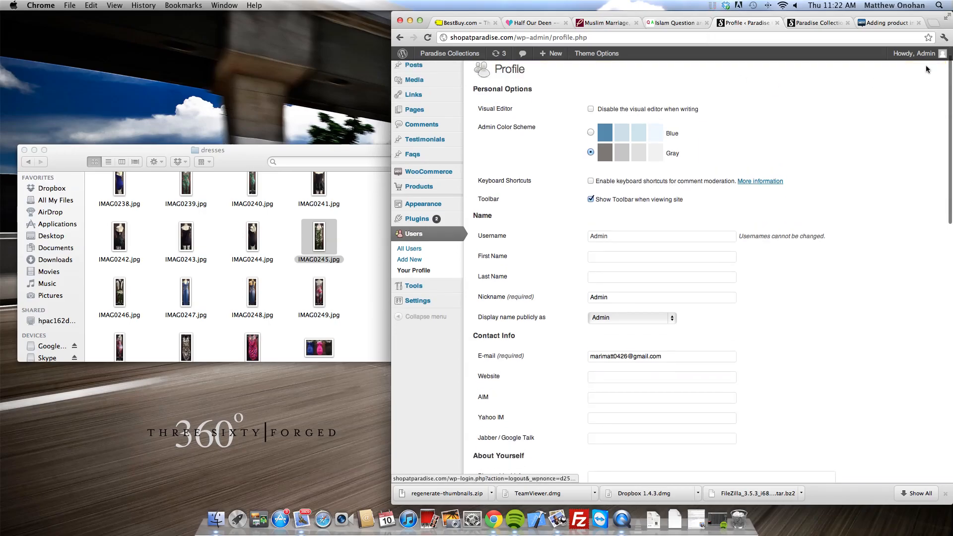
scroll(925, 68, up, 2)
mouse_move(918, 54)
click(883, 111)
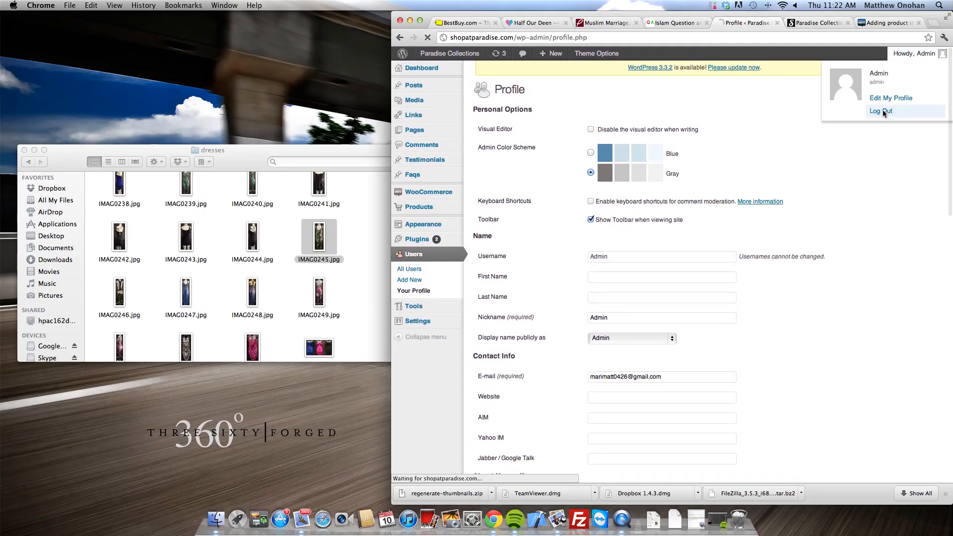
Step: Edit the logout URL down to /wp-admin to reach the login page
click(639, 42)
drag(613, 37, 545, 37)
key(BackSpace)
key(Return)
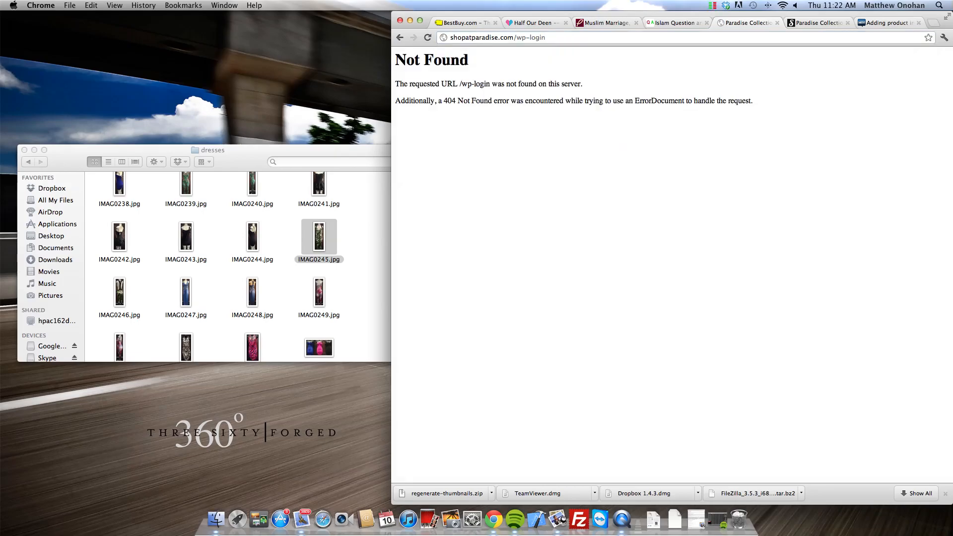
click(574, 40)
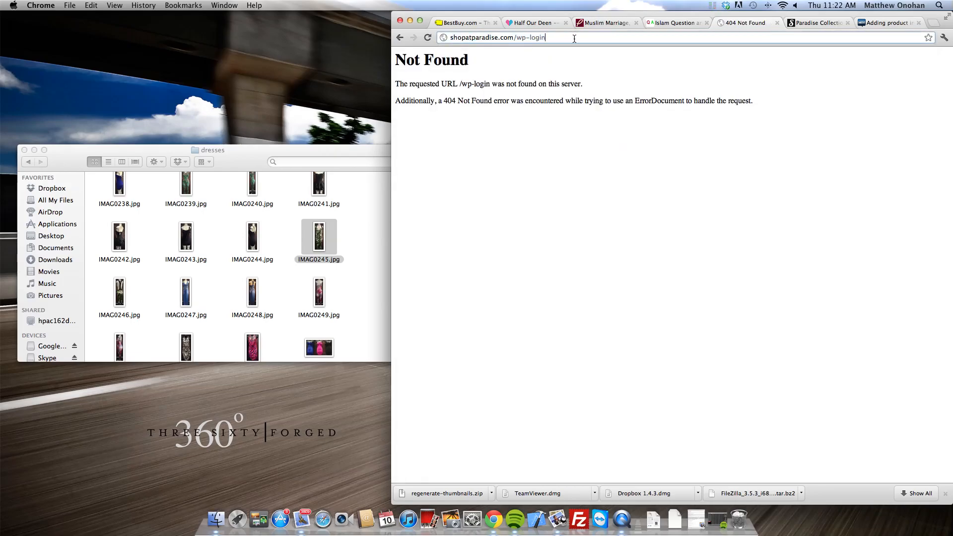
drag(574, 39, 516, 38)
text(adm)
key(Return)
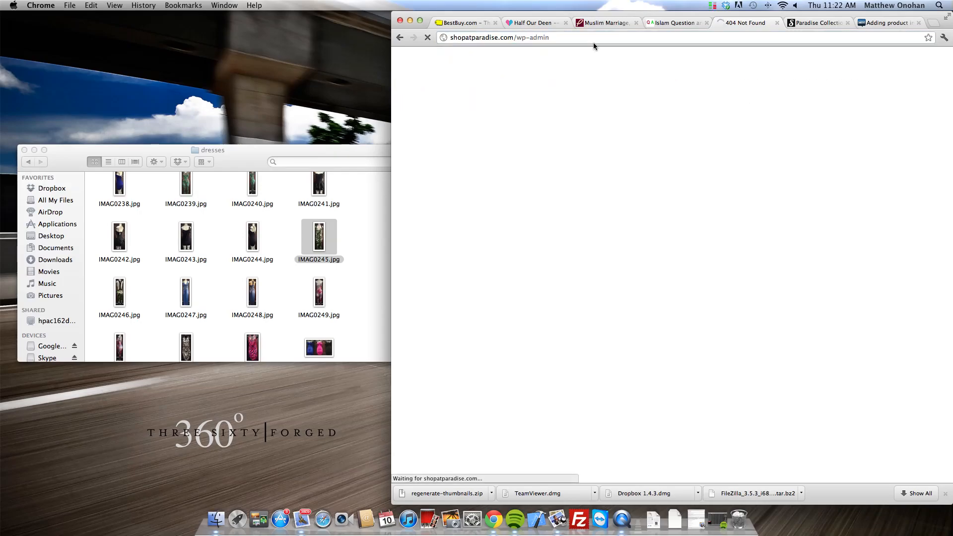
Step: Sign in with username admin and the account password
click(659, 174)
key(super+a)
text(admin)
key(Tab)
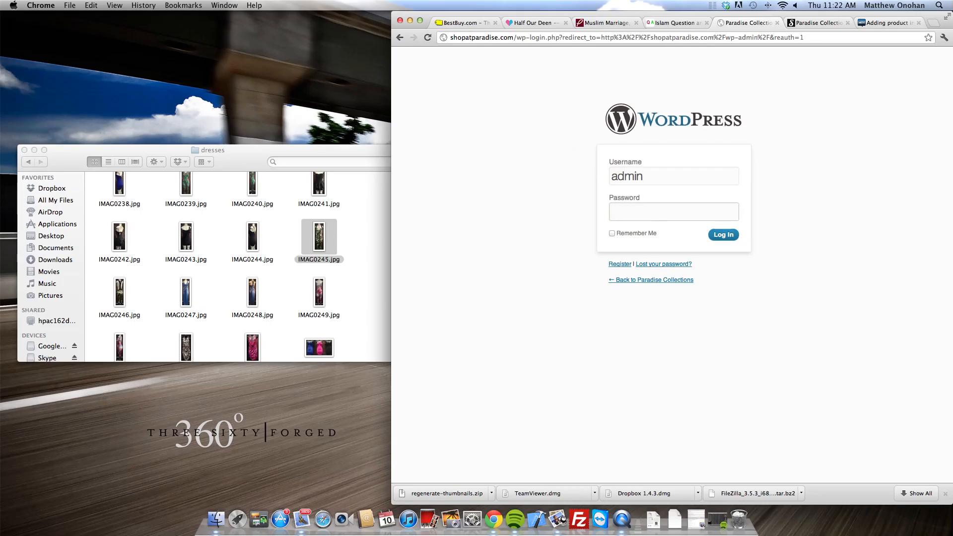
text(***)
key(Return)
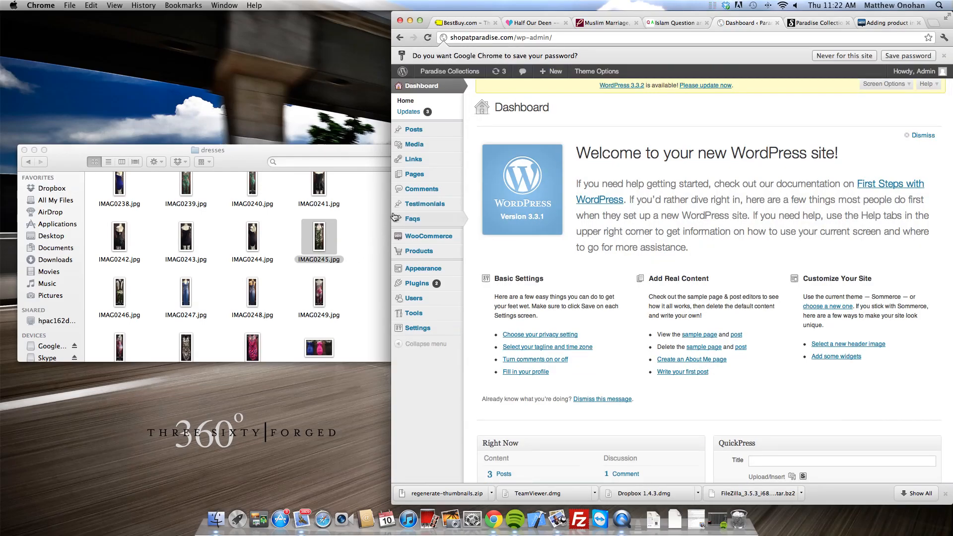
Step: Add a new product titled 'testproductpurse'
mouse_move(409, 251)
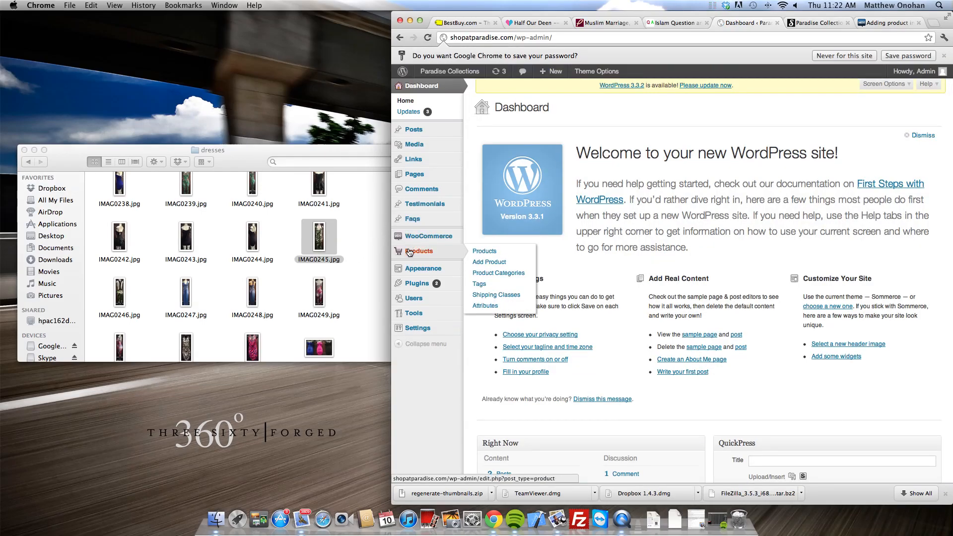
click(502, 256)
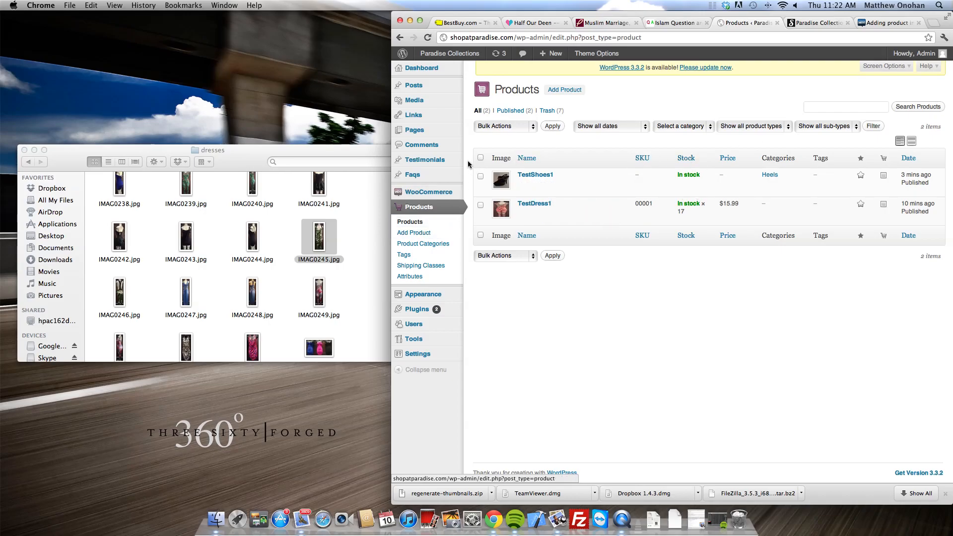
click(426, 233)
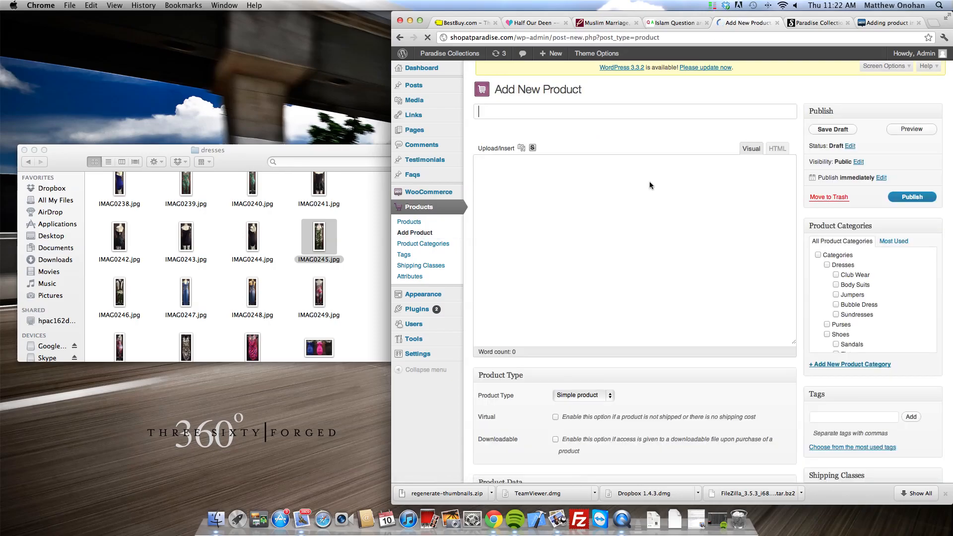
text(te)
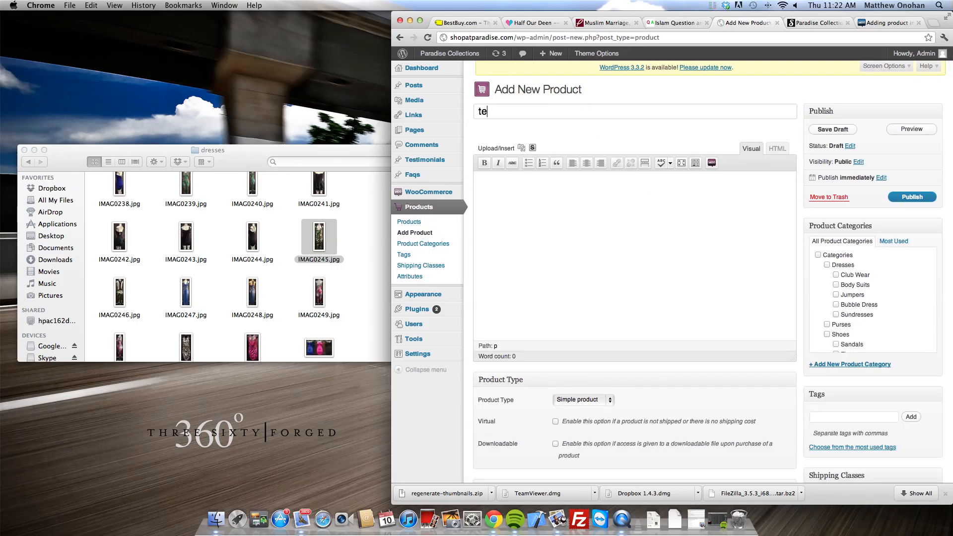
text(stproductpurse)
Step: Keep Simple product as the product type
click(613, 201)
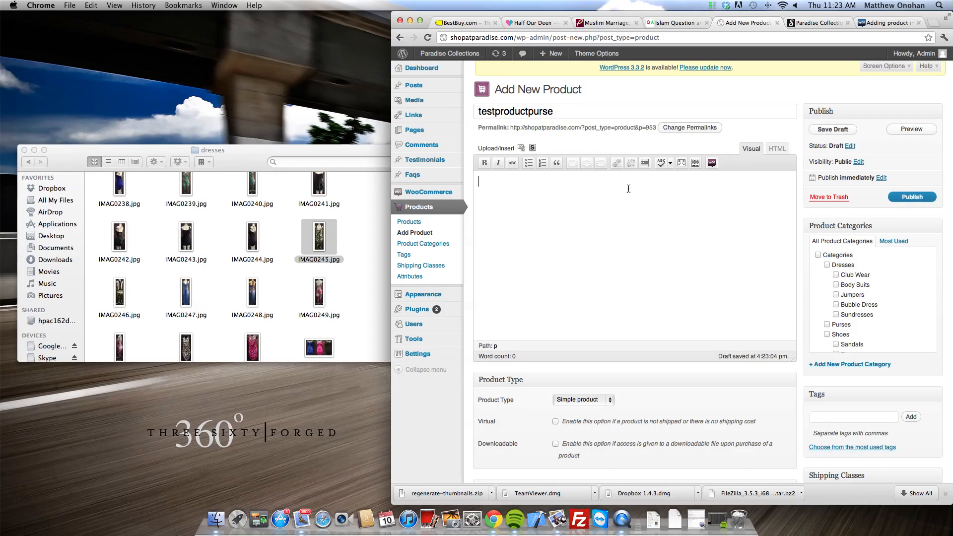
scroll(627, 189, down, 10)
scroll(628, 194, up, 7)
scroll(627, 196, up, 2)
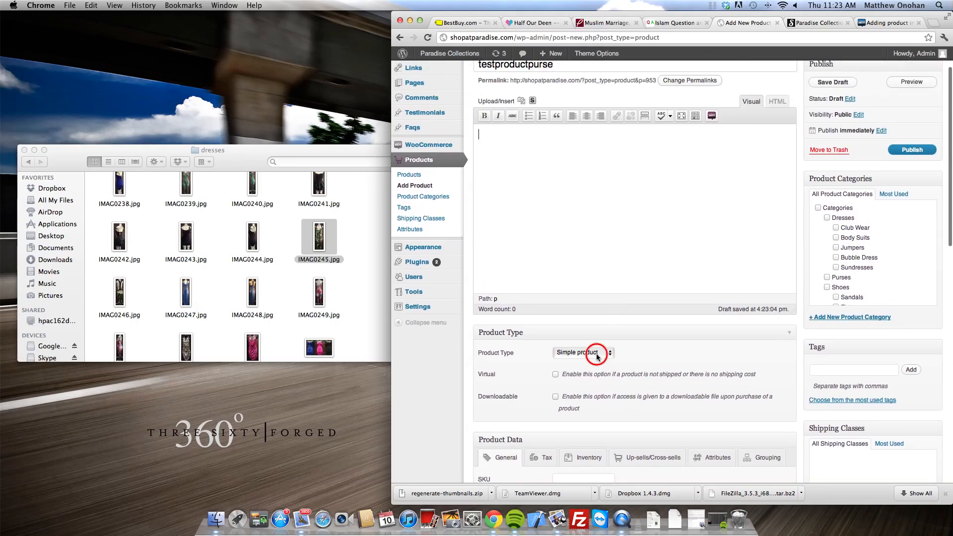
click(602, 353)
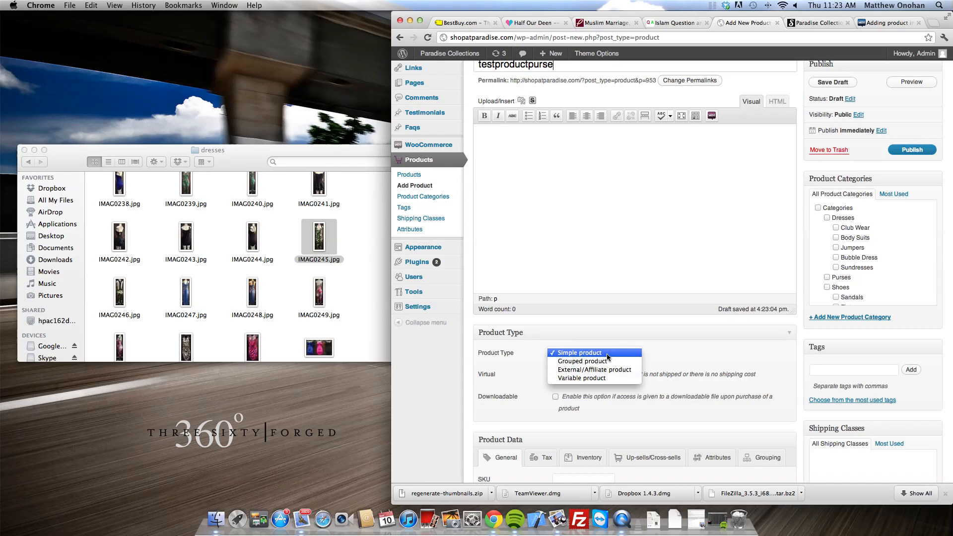
click(607, 354)
Step: Enter SKU 0003 and regular price 25, leaving visibility at Catalog & search
scroll(608, 356, down, 5)
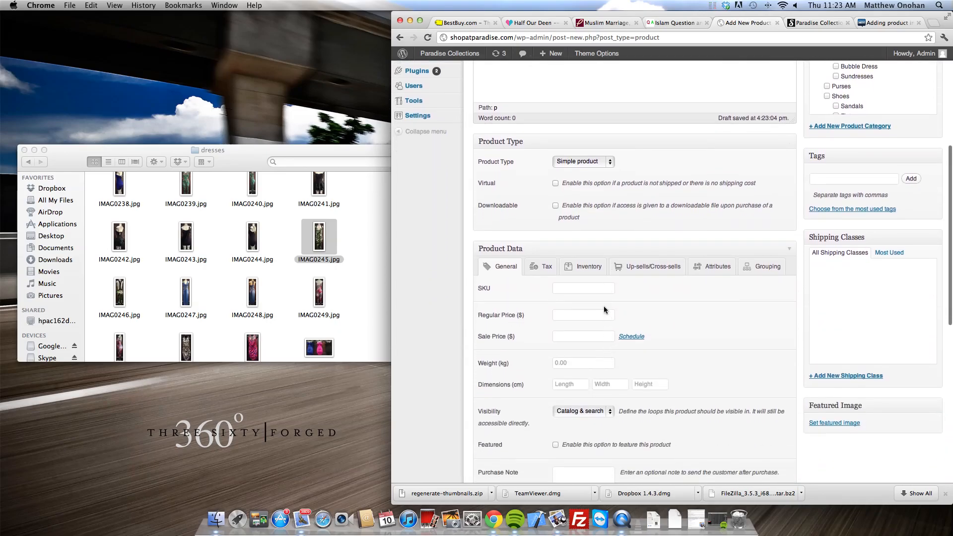
click(596, 287)
text(0003)
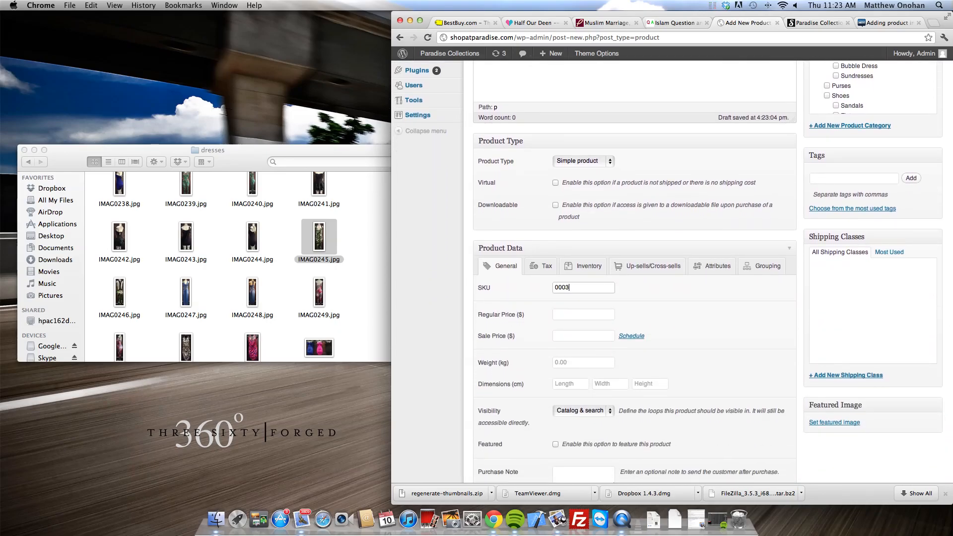
click(595, 316)
scroll(617, 339, down, 5)
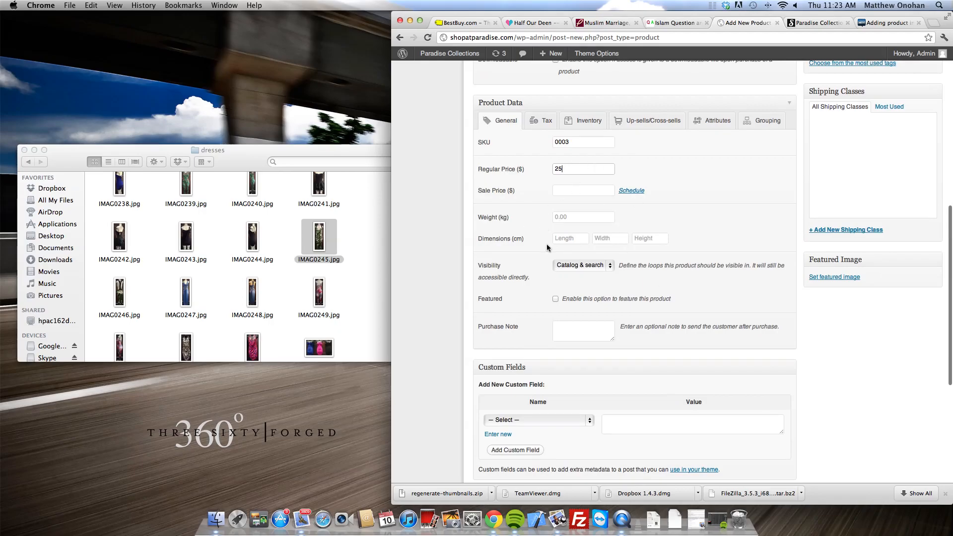
click(585, 269)
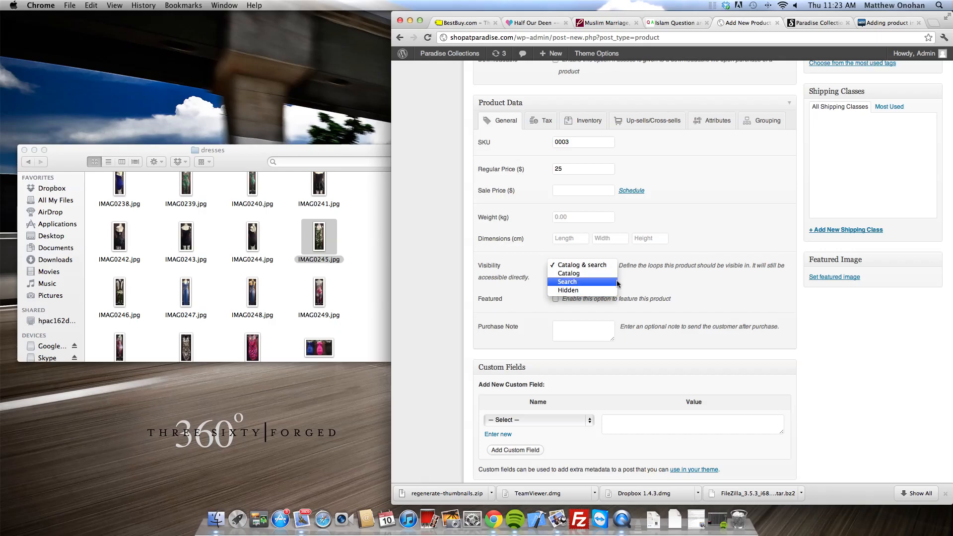
click(686, 286)
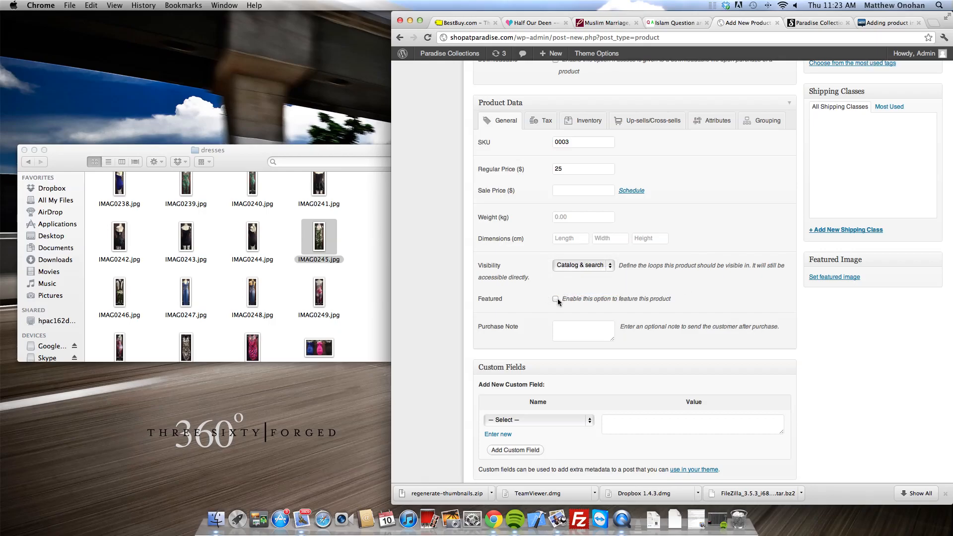
Step: Check the storefront, then return to the testproductpurse editor's short description area
click(802, 23)
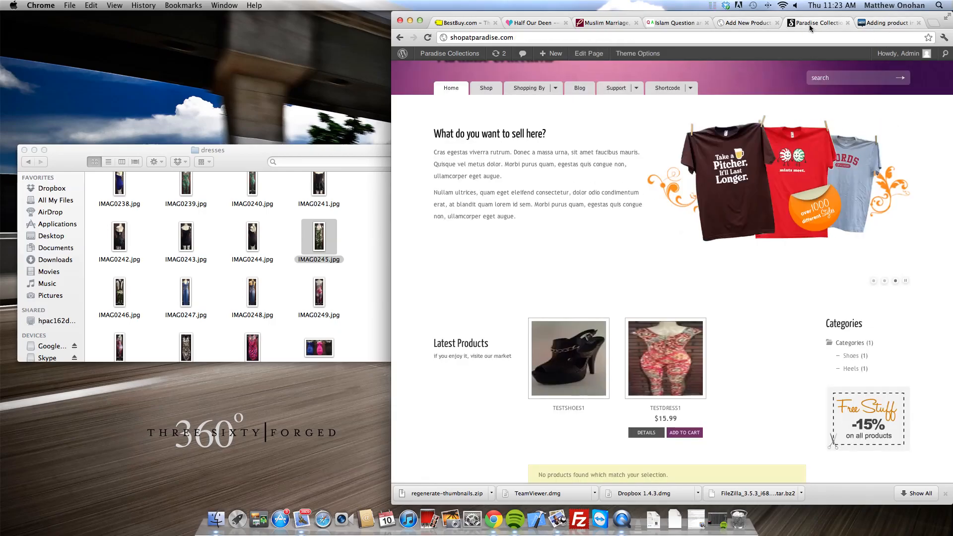
scroll(523, 215, down, 5)
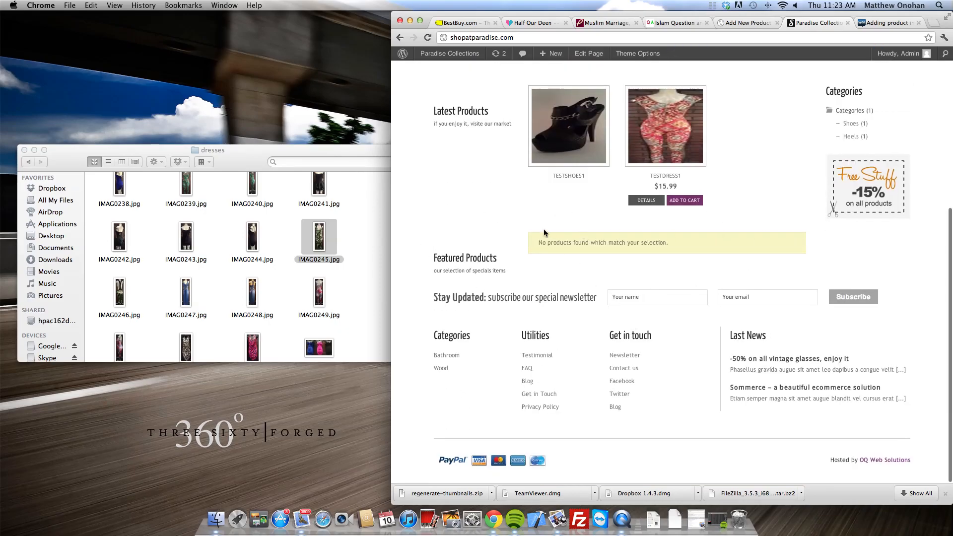
click(748, 23)
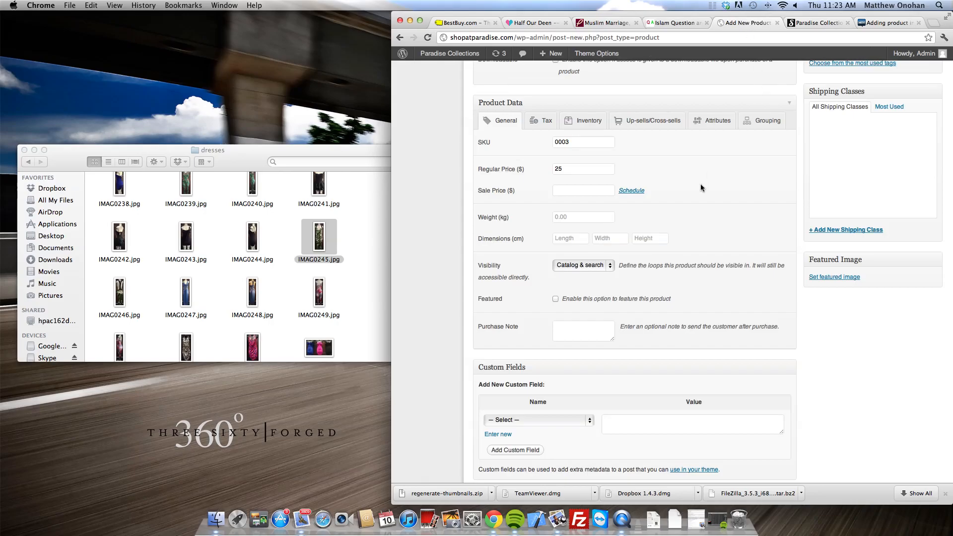
scroll(677, 313, down, 4)
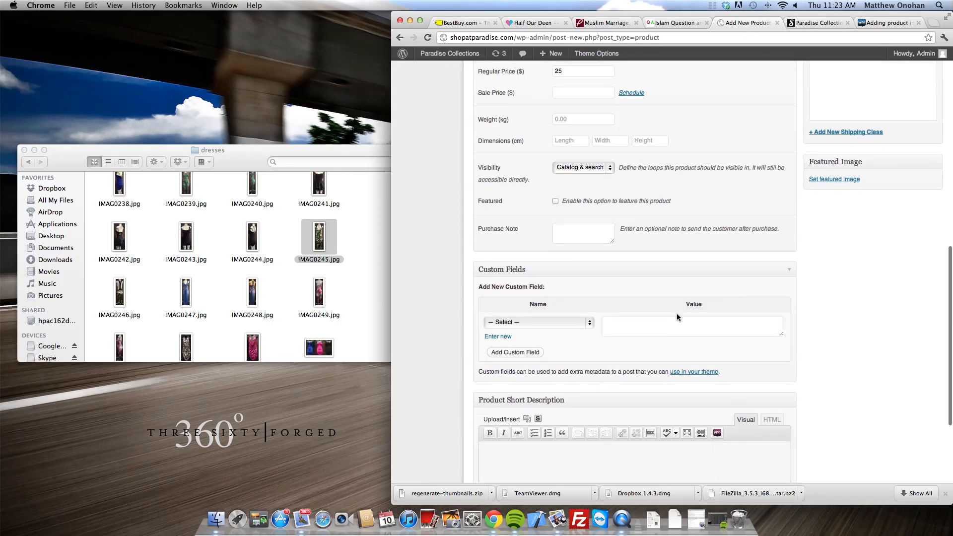
scroll(677, 314, down, 5)
click(675, 317)
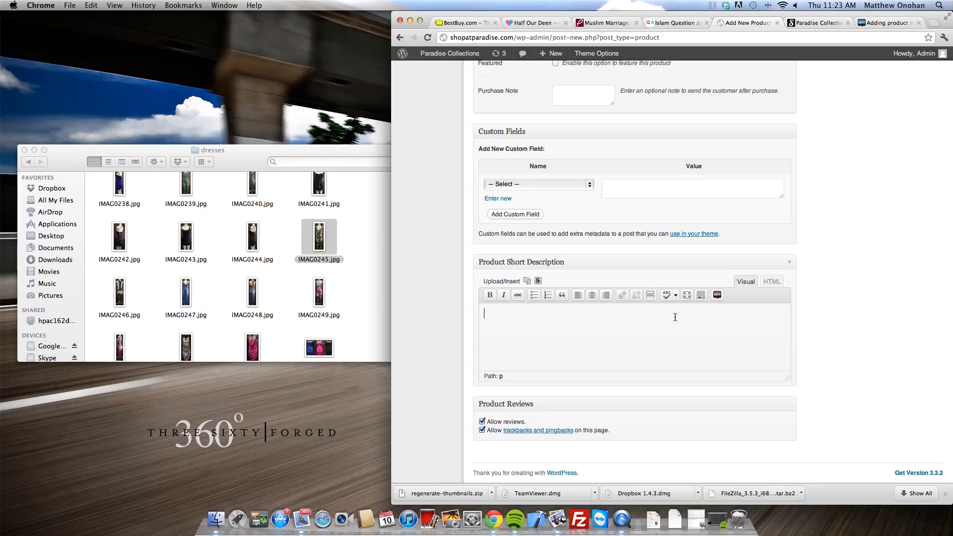
scroll(675, 317, up, 15)
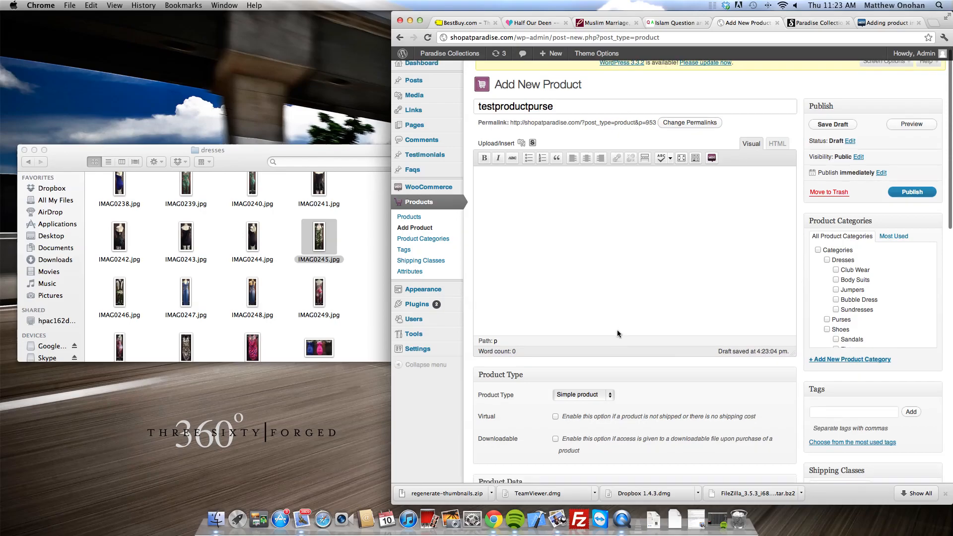
Step: Open the Set featured image uploader and its file picker
click(597, 226)
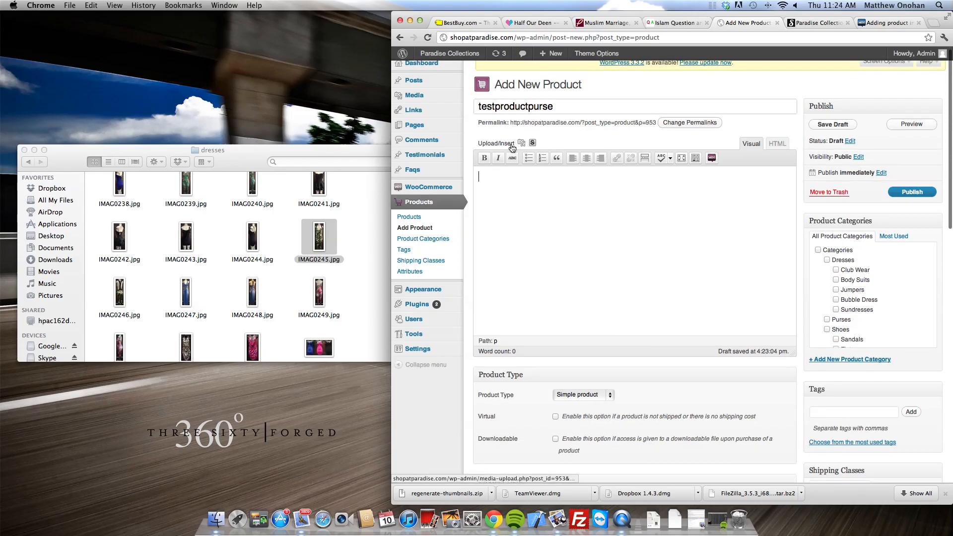
scroll(873, 298, down, 5)
scroll(928, 315, down, 5)
scroll(845, 260, up, 15)
scroll(847, 263, down, 10)
scroll(845, 260, down, 9)
click(819, 183)
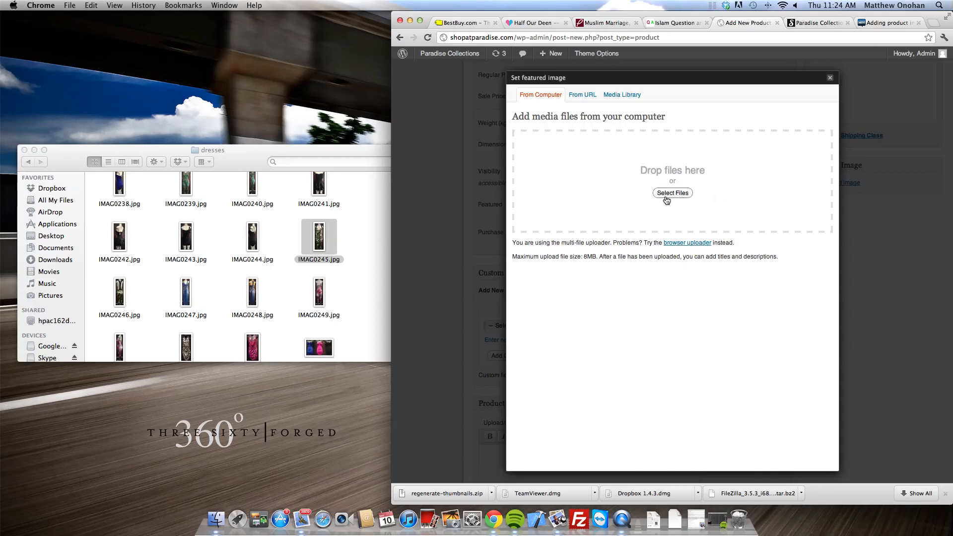
click(670, 193)
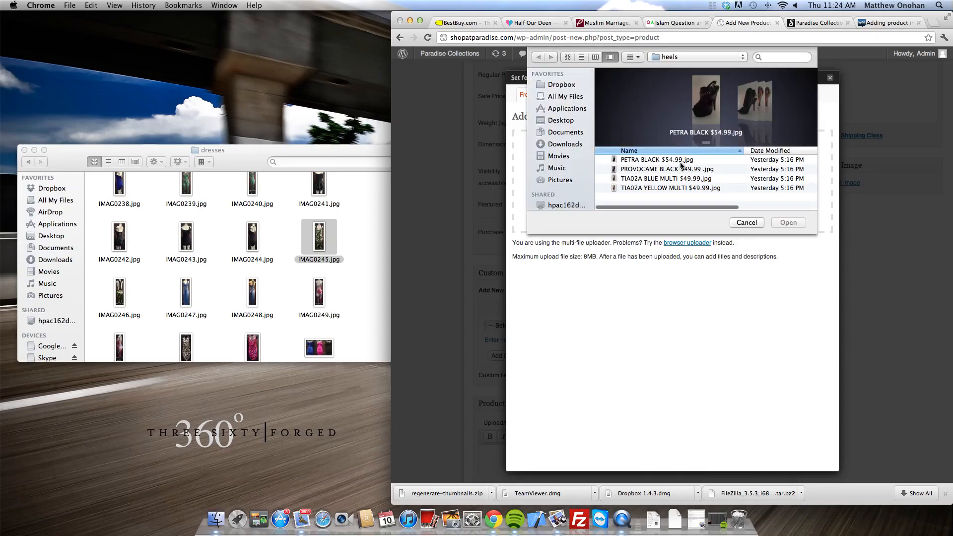
Step: Upload IMAG0270.jpg from the purses folder
click(738, 58)
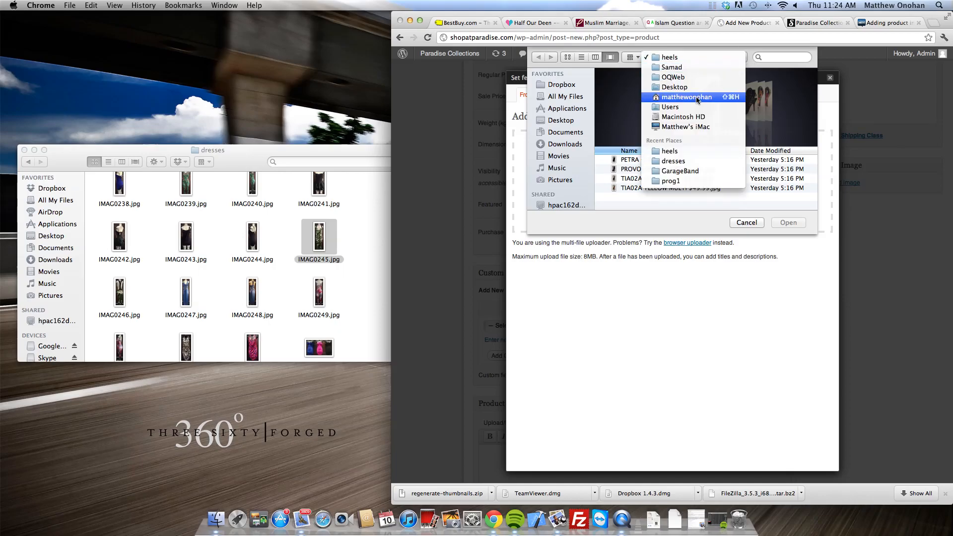
click(704, 72)
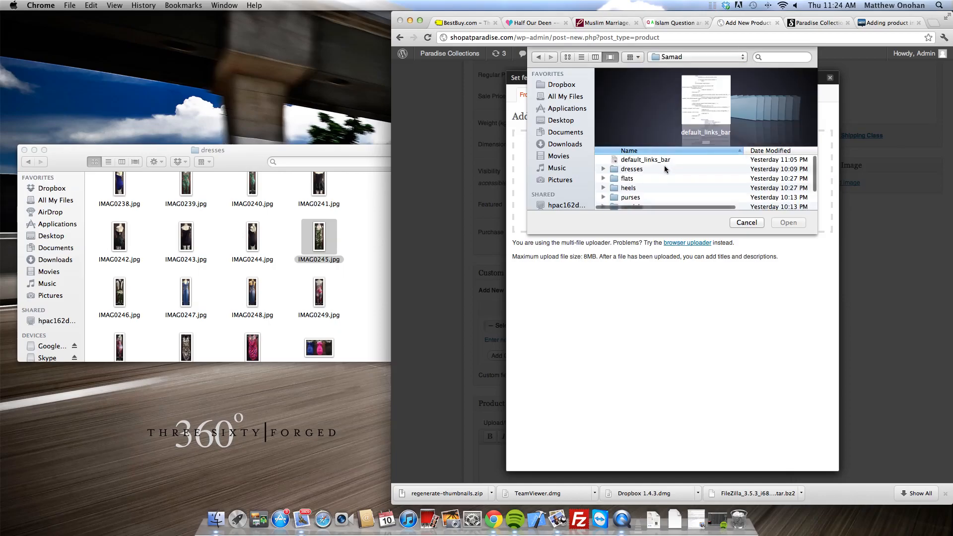
click(640, 197)
double_click(641, 197)
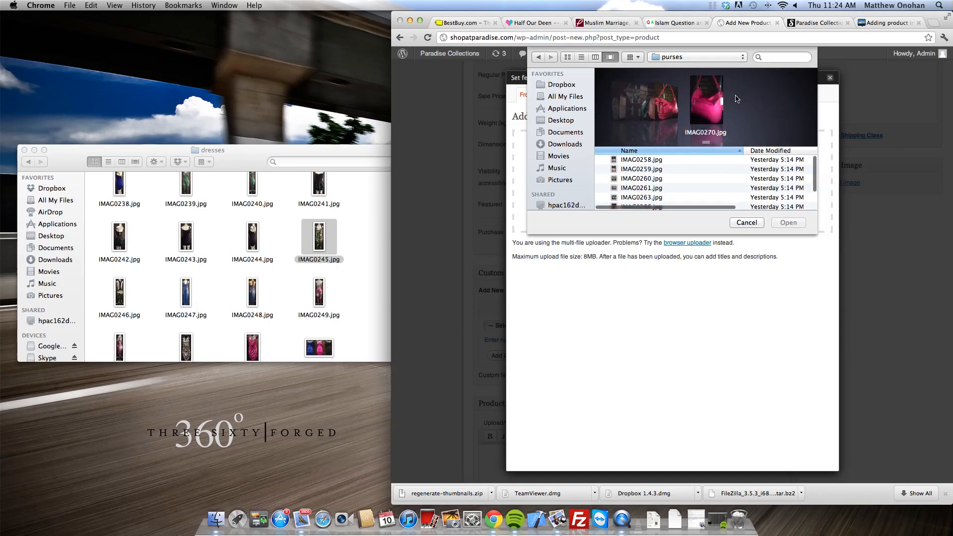
click(715, 104)
click(794, 224)
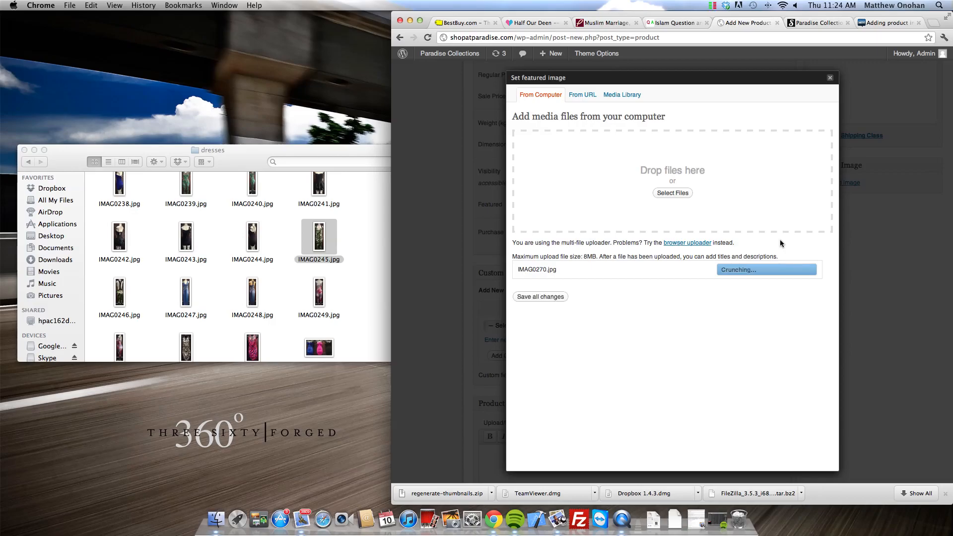
scroll(747, 335, down, 5)
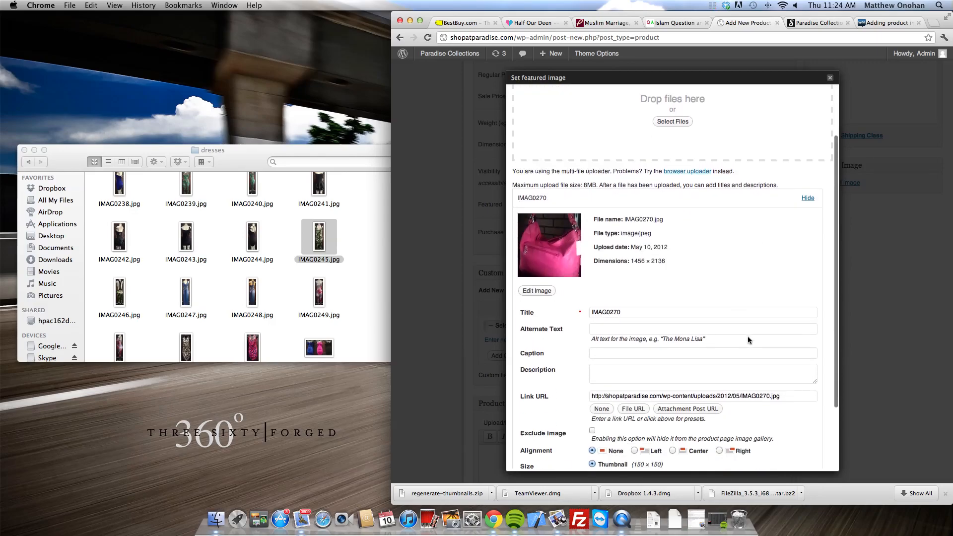
scroll(750, 222, up, 2)
scroll(751, 222, down, 5)
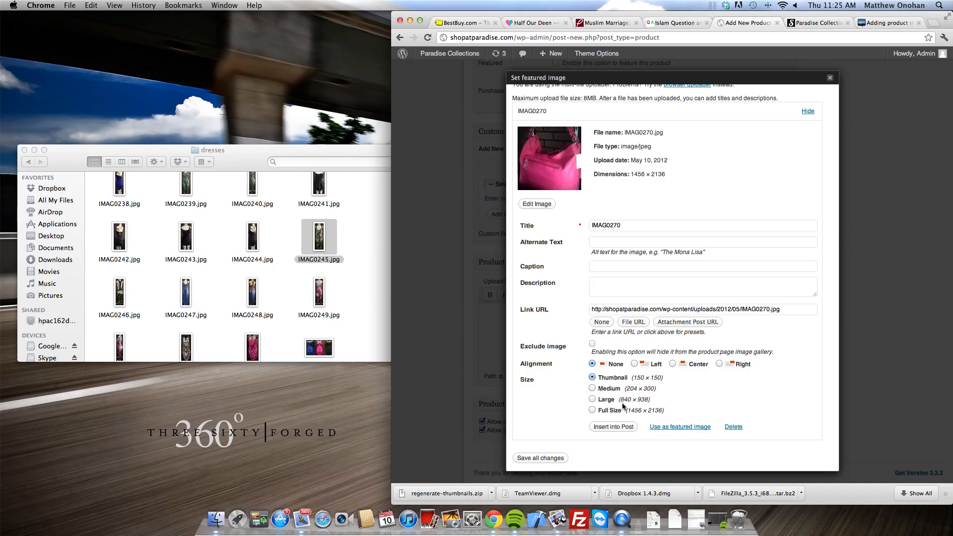
Step: Set IMAG0270 as the featured image, save its details, and close the dialog
click(619, 368)
drag(628, 224, 587, 224)
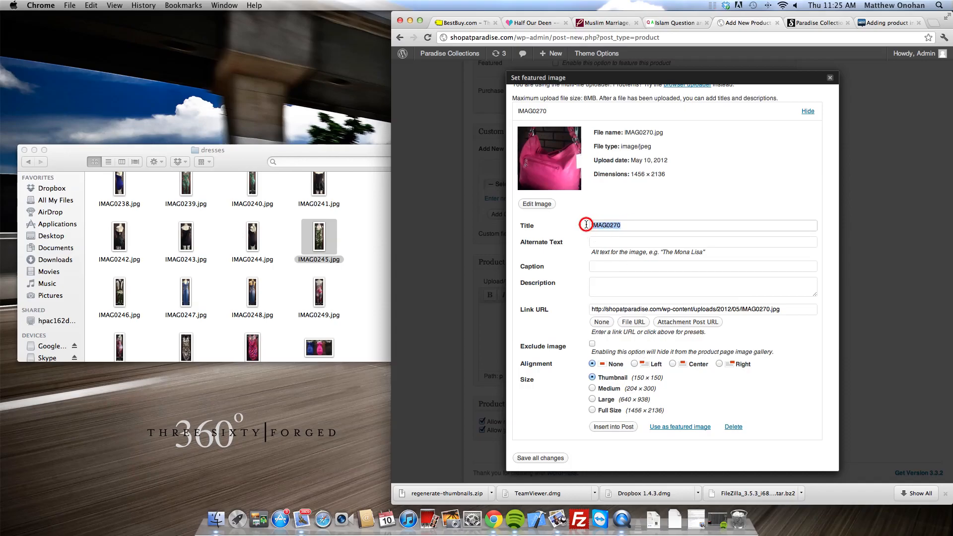
click(647, 227)
click(638, 268)
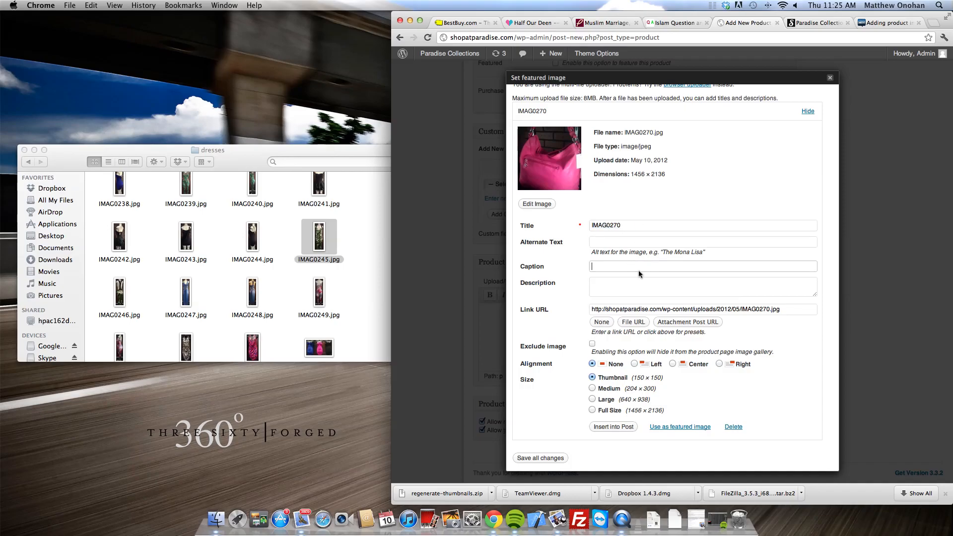
click(637, 282)
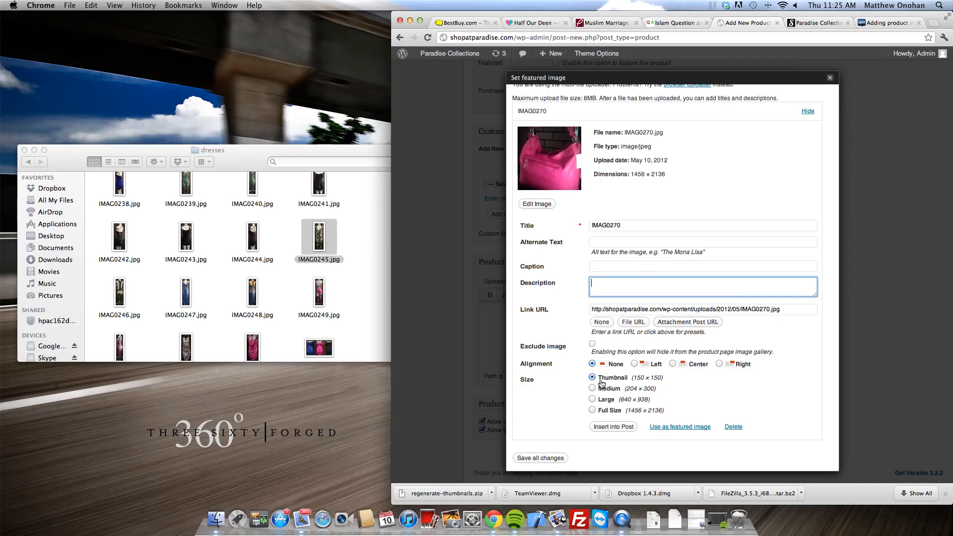
click(679, 430)
click(557, 459)
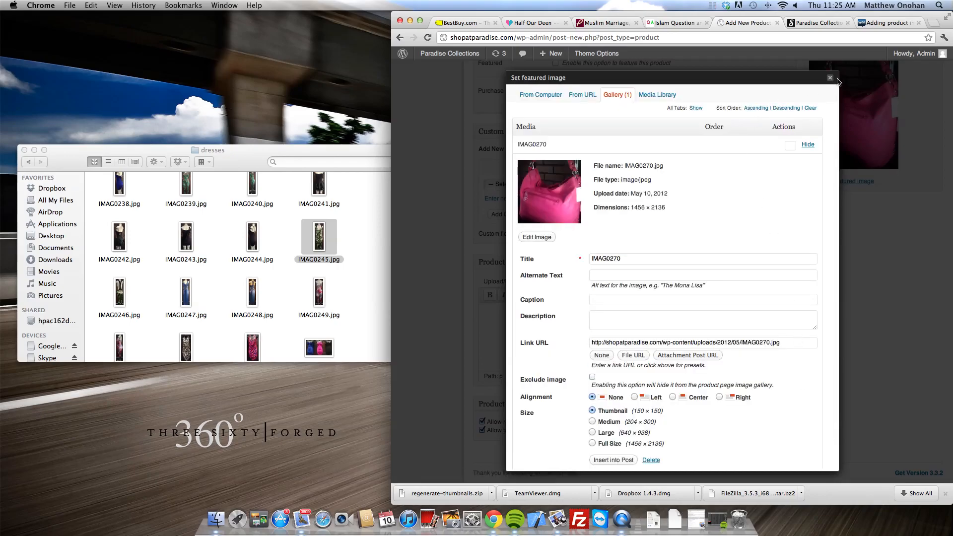
click(830, 79)
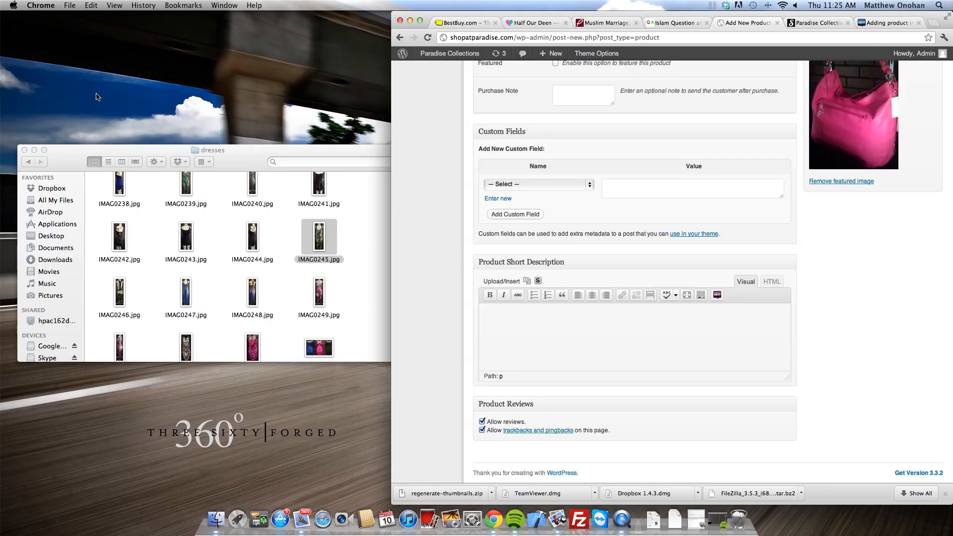
Step: Scroll back to the top and switch to the Paradise Collections storefront
scroll(683, 169, up, 10)
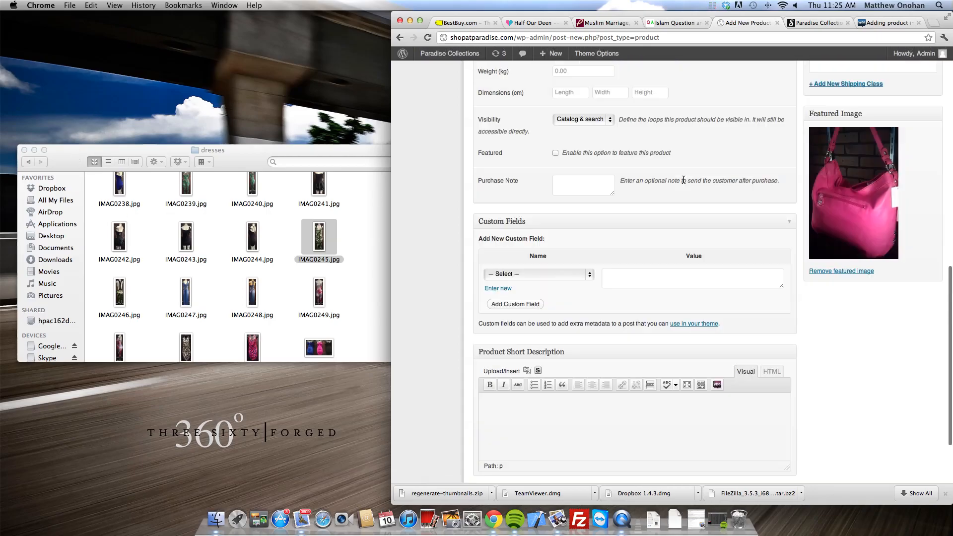
scroll(678, 187, down, 3)
scroll(674, 187, up, 5)
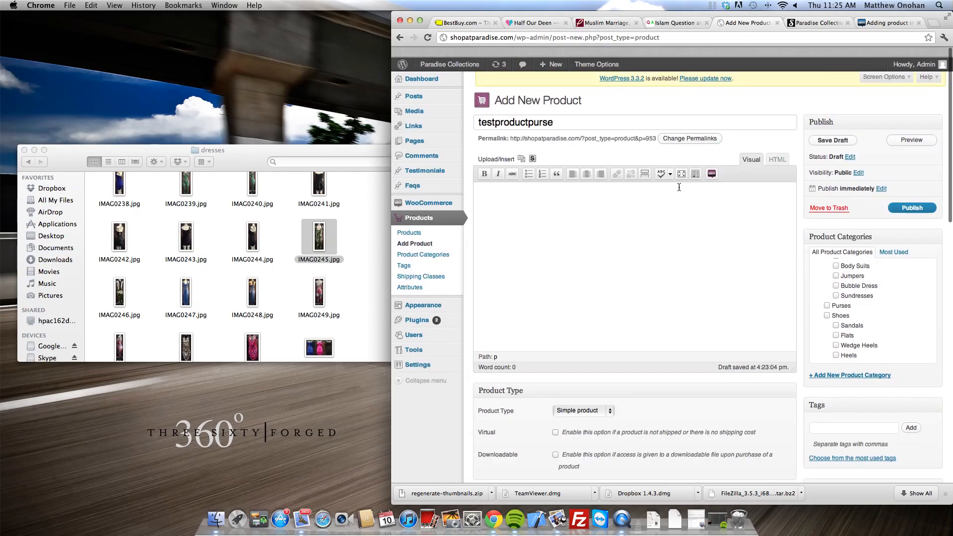
click(814, 23)
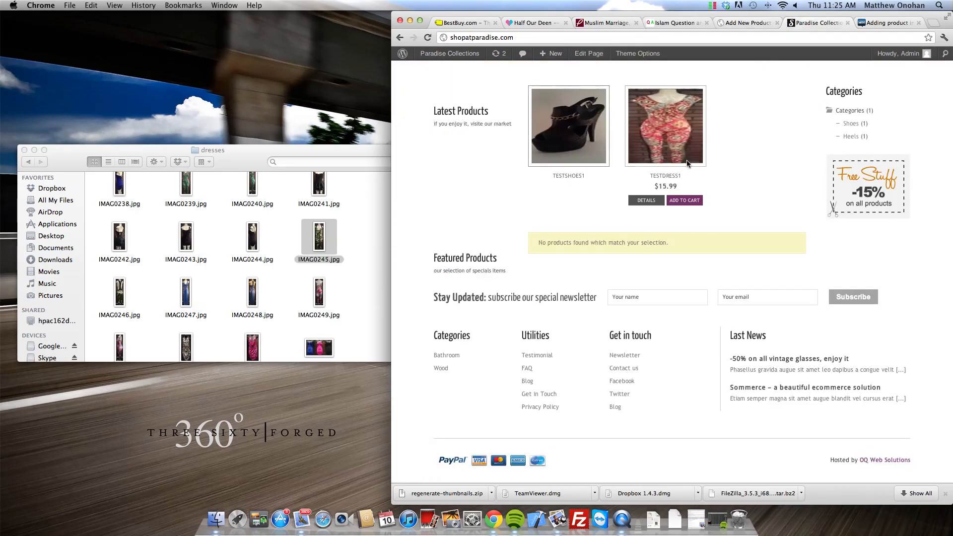
Step: Scroll up the home page to review Latest Products TESTSHOES1 and TESTDRESS1
scroll(621, 298, up, 5)
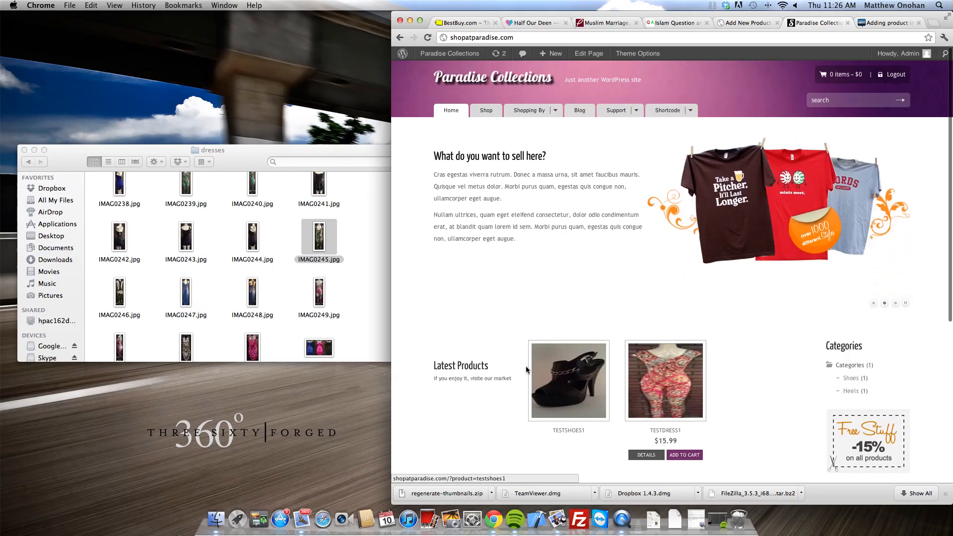
Step: Return to the product editor and scroll down to the Product Categories box
click(738, 25)
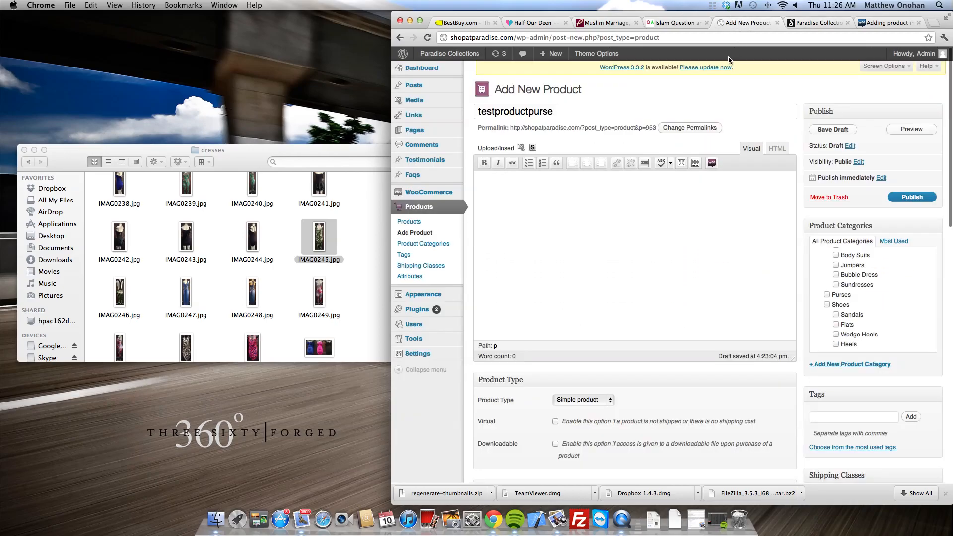
scroll(889, 256, down, 3)
scroll(888, 254, down, 2)
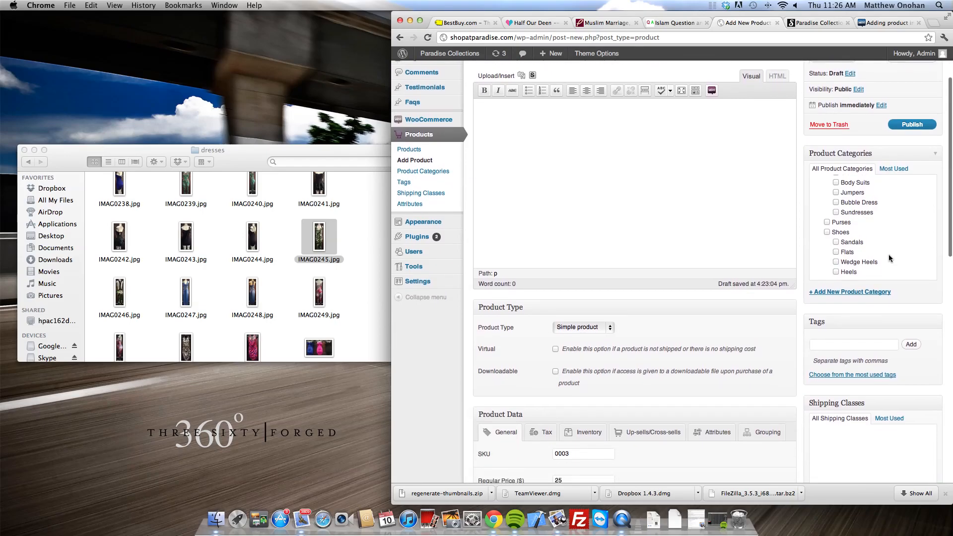
scroll(854, 223, down, 3)
scroll(860, 206, up, 4)
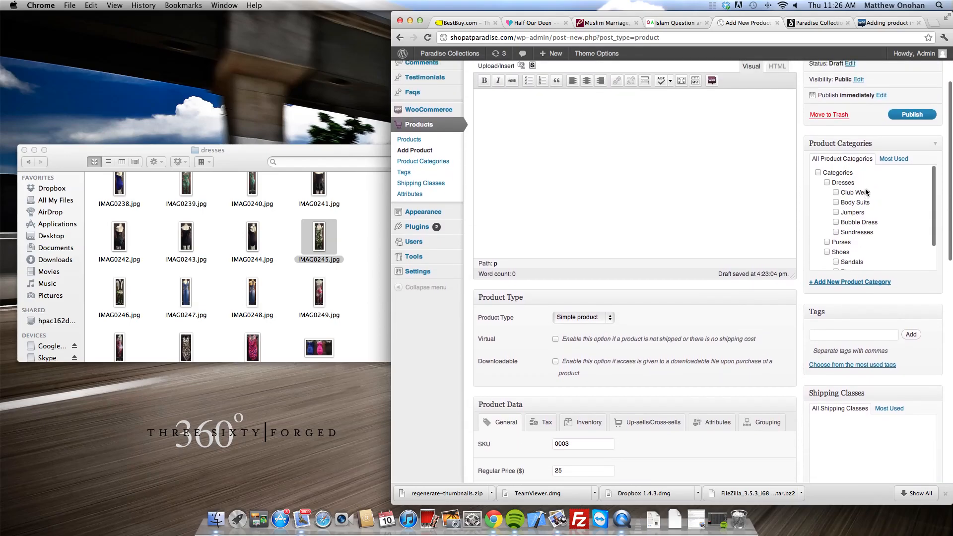
scroll(860, 206, down, 2)
scroll(859, 229, up, 4)
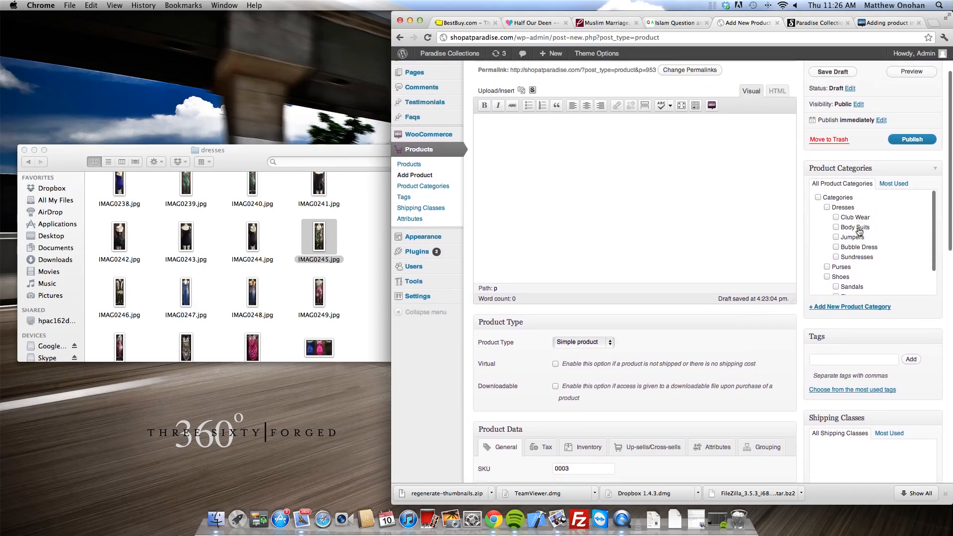
scroll(856, 237, up, 1)
scroll(850, 242, down, 3)
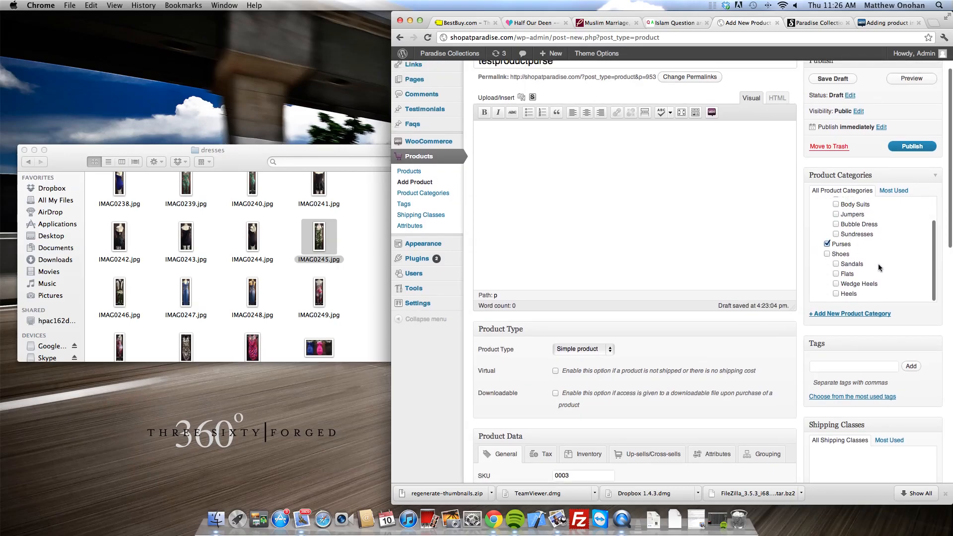
scroll(877, 264, down, 3)
scroll(878, 263, up, 5)
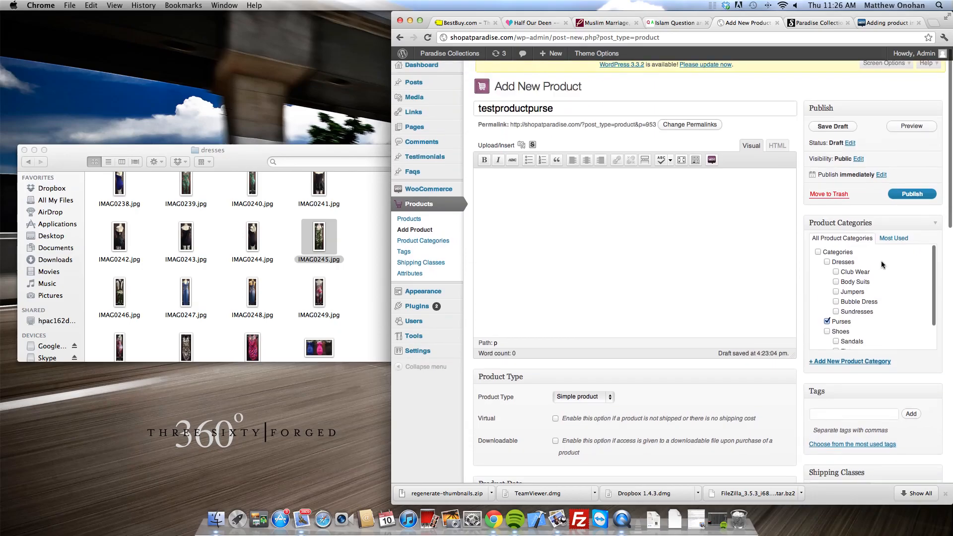
scroll(867, 304, down, 3)
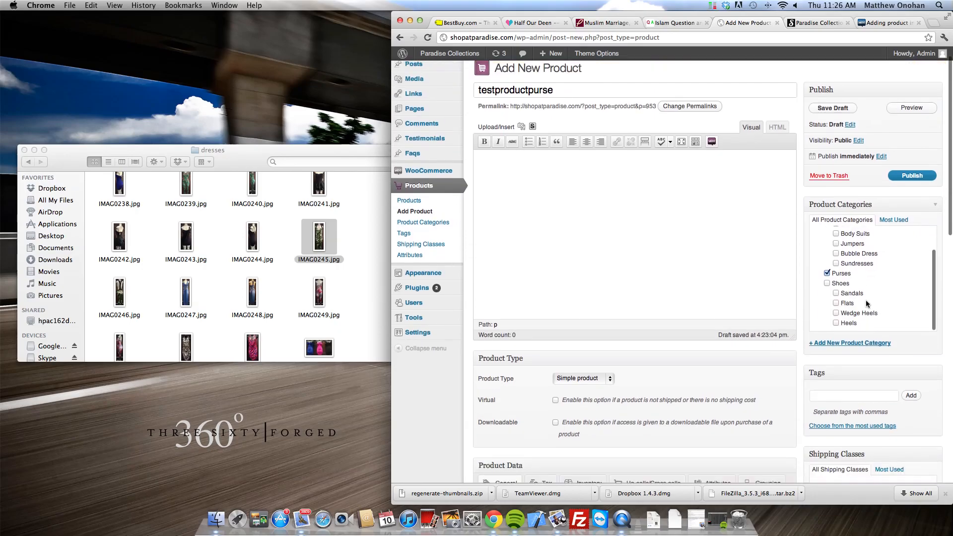
scroll(820, 299, down, 3)
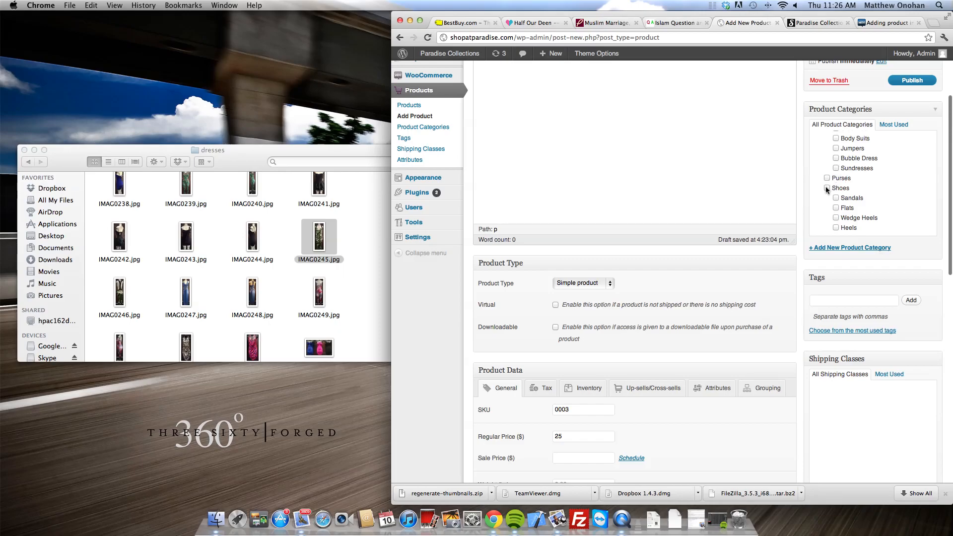
Step: Untick Wedge Heels and Shoes and tick Purses as the product category
click(836, 218)
click(835, 217)
click(827, 187)
click(827, 178)
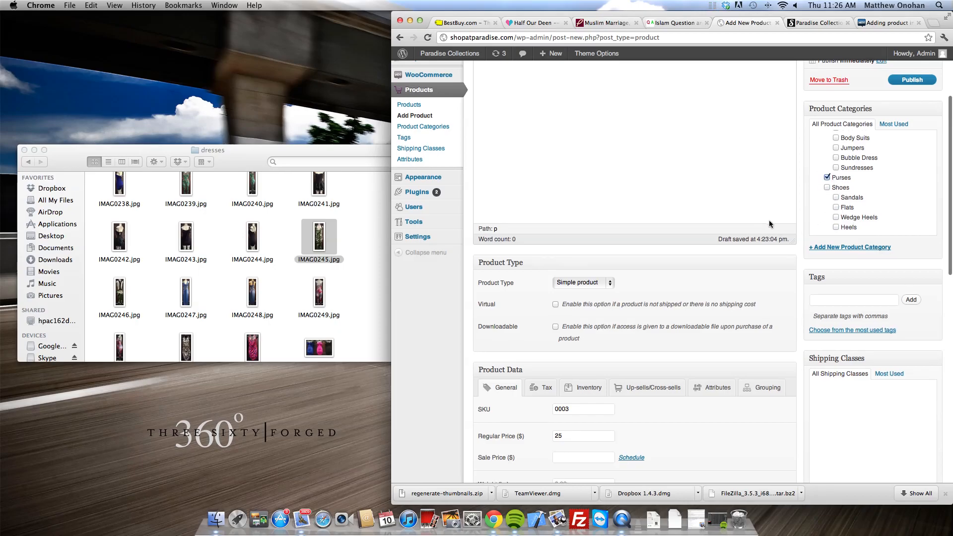
scroll(769, 220, down, 3)
scroll(760, 221, up, 5)
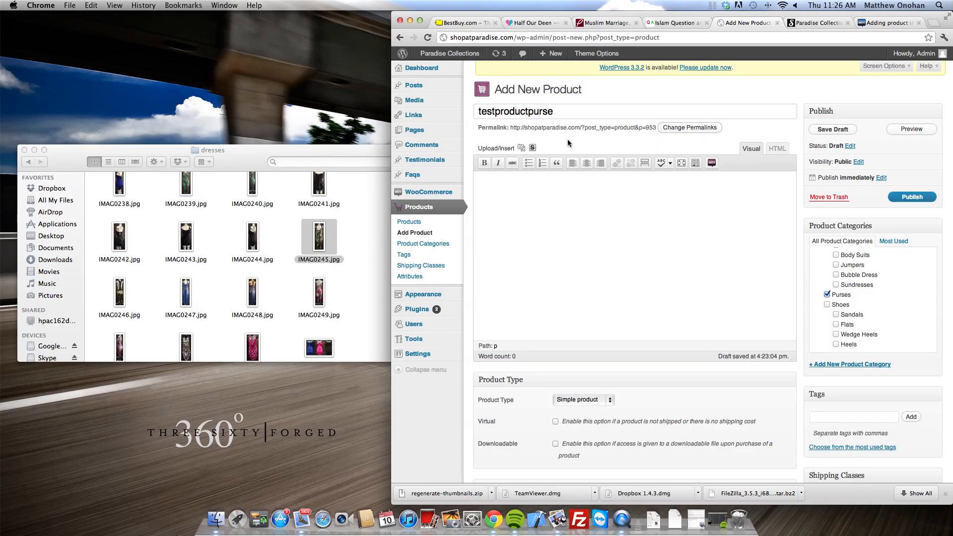
Step: Upload purse photos IMAG0258.jpg and IMAG0259.jpg through the Add Media picker
click(505, 151)
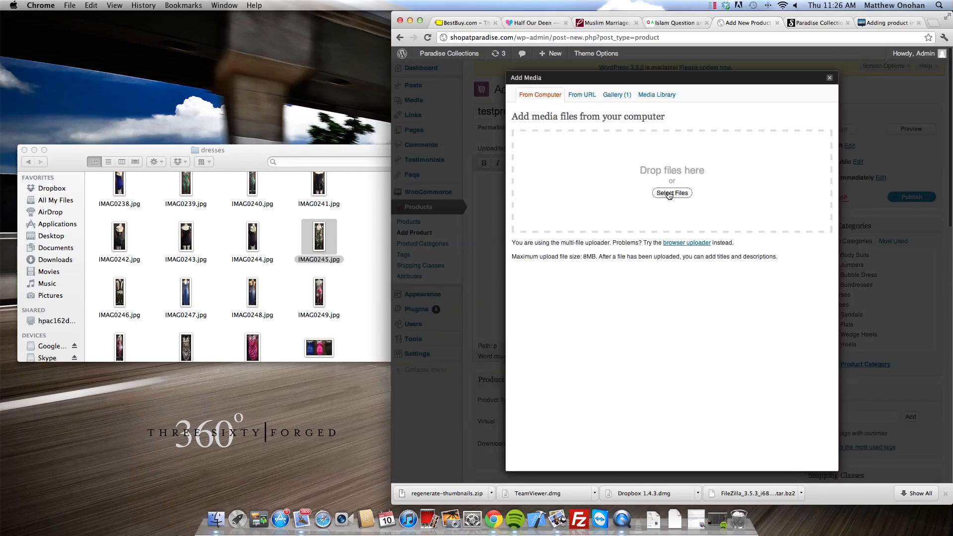
click(669, 193)
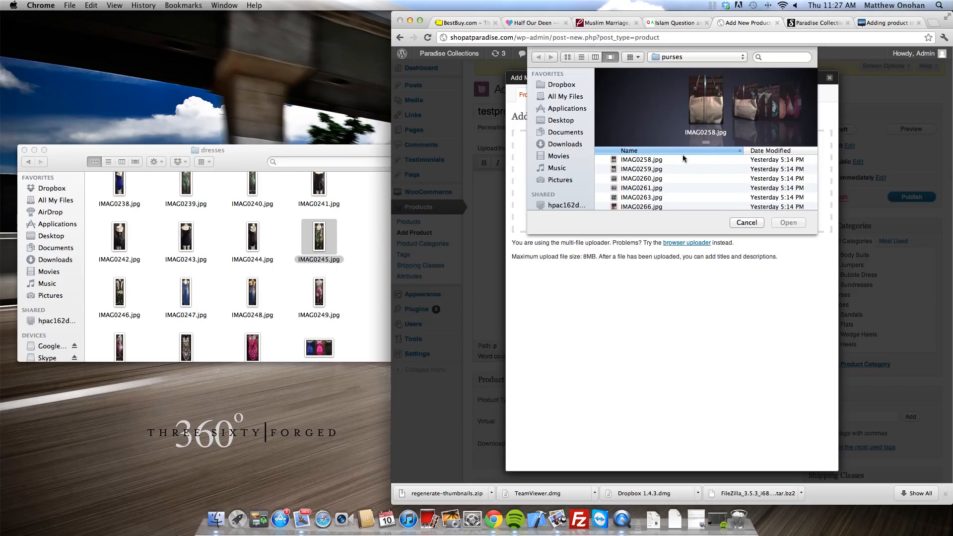
scroll(657, 172, down, 2)
scroll(657, 172, up, 2)
click(663, 162)
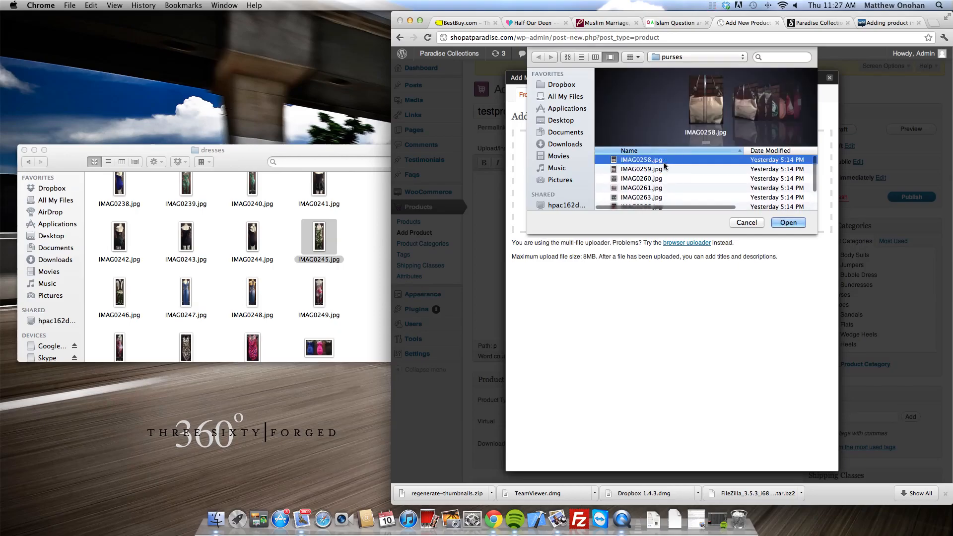
shift+click(645, 169)
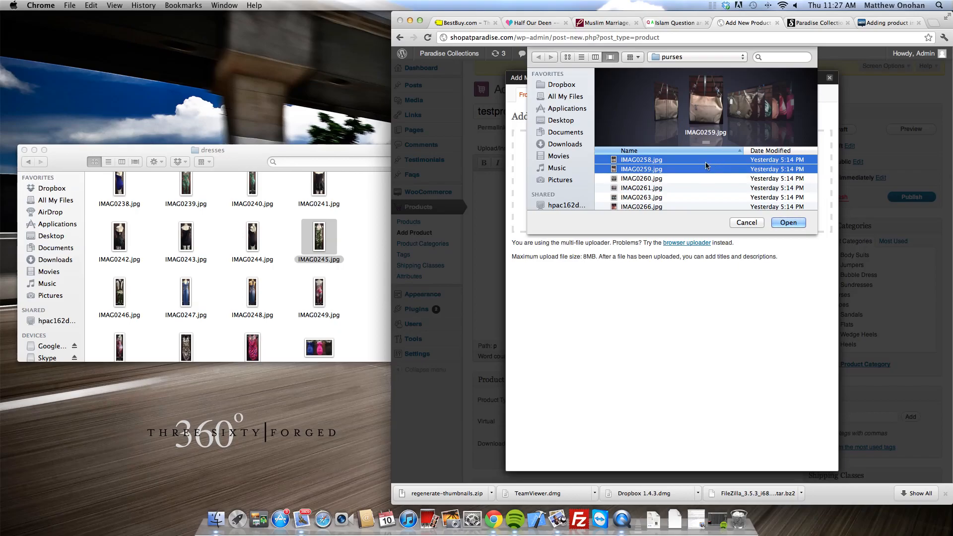
click(790, 223)
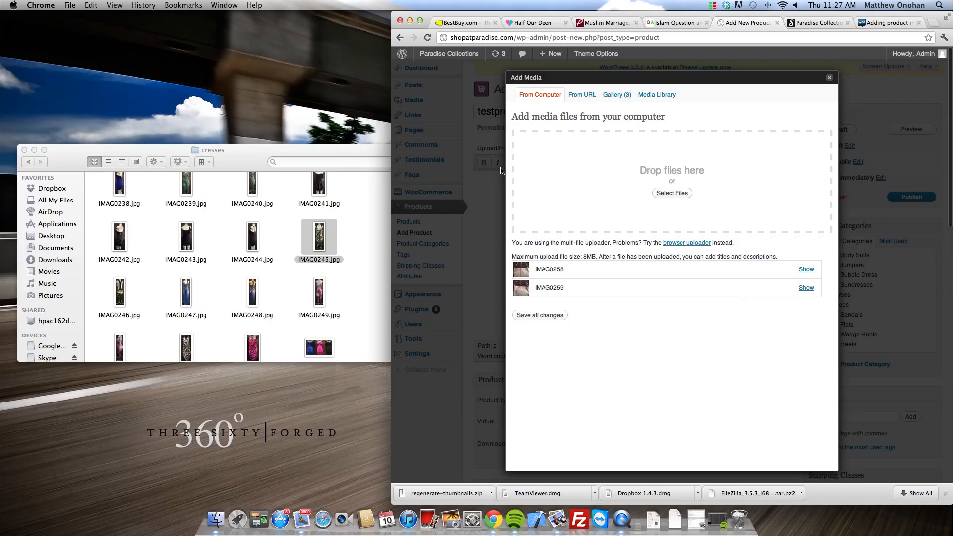
Step: Exclude IMAG0270 from the product page gallery in the Gallery tab
click(617, 97)
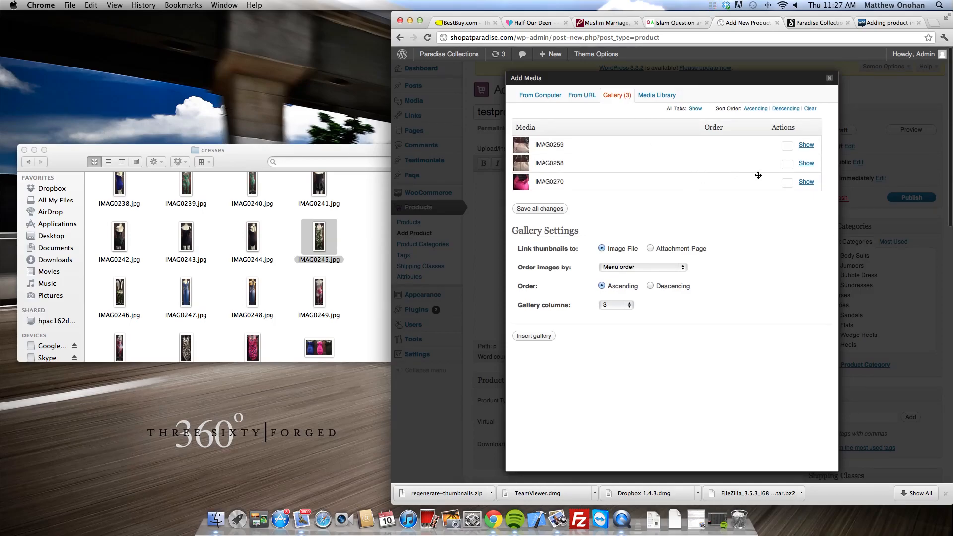
click(804, 181)
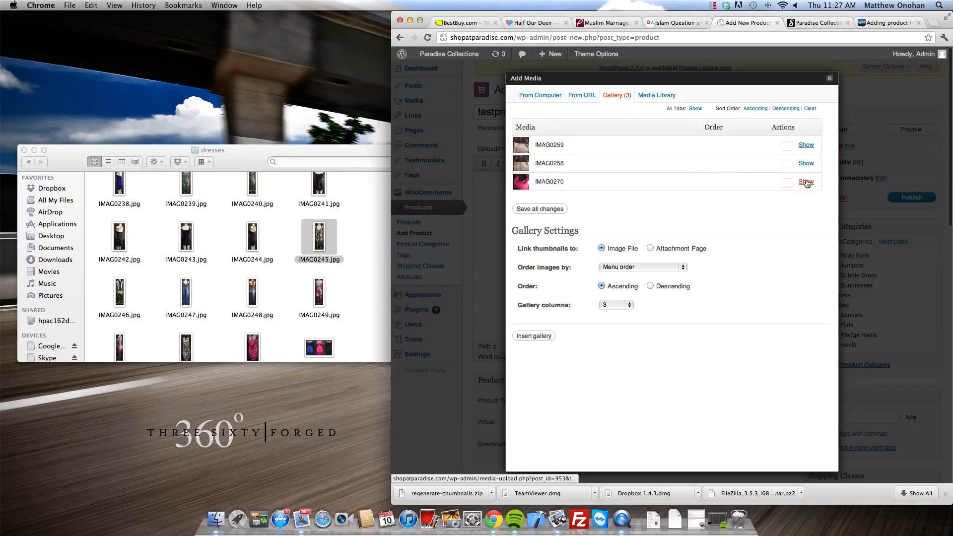
scroll(732, 232, down, 5)
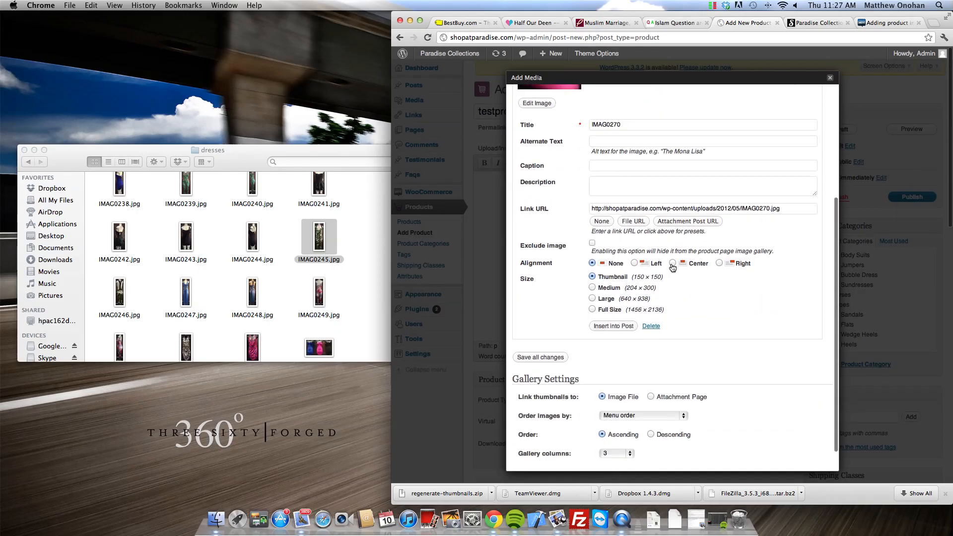
click(592, 243)
scroll(744, 263, up, 5)
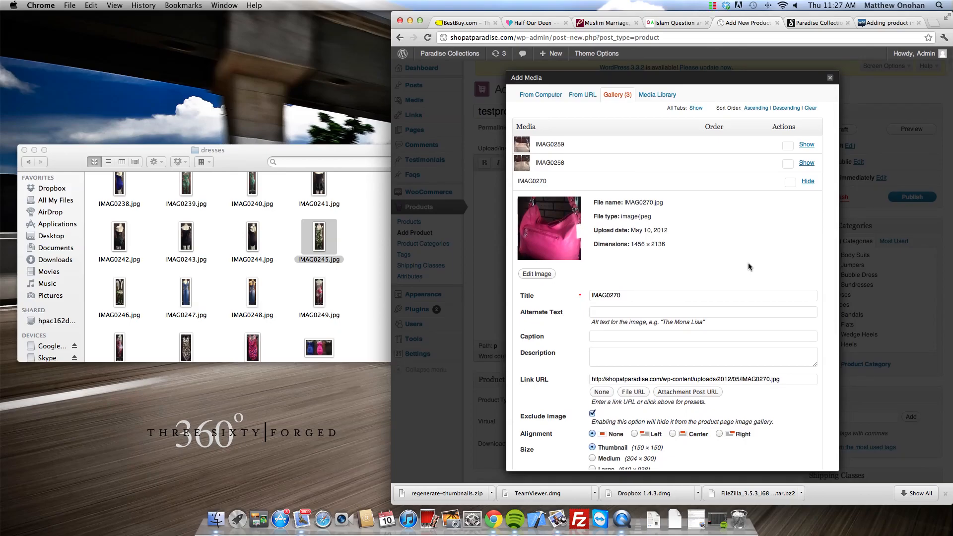
click(807, 182)
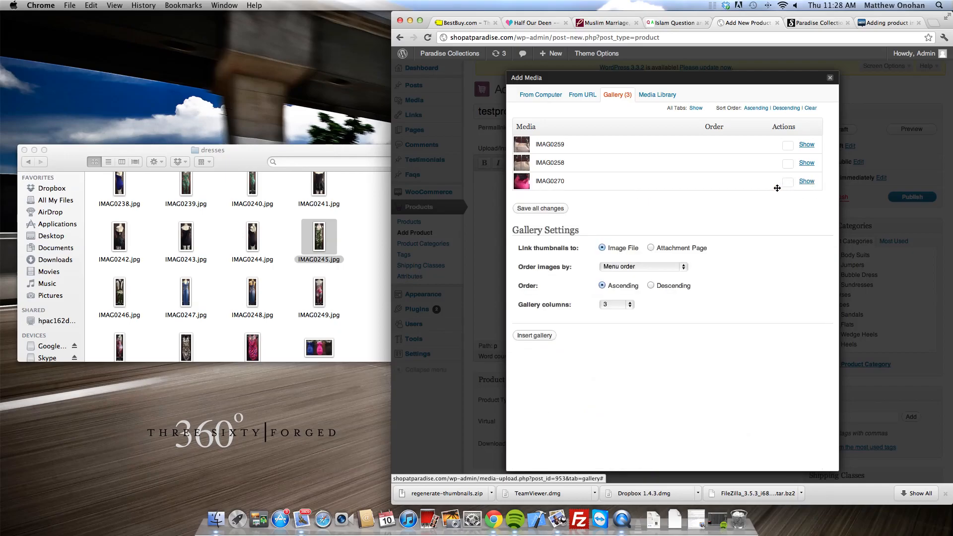
Step: Review the details of IMAG0258
click(807, 163)
scroll(790, 201, down, 3)
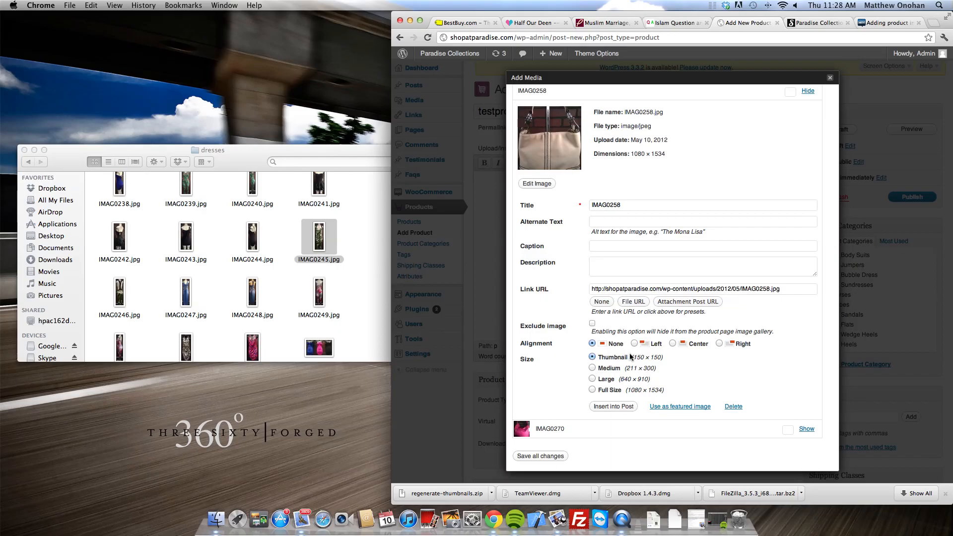
scroll(628, 363, down, 2)
scroll(628, 363, up, 5)
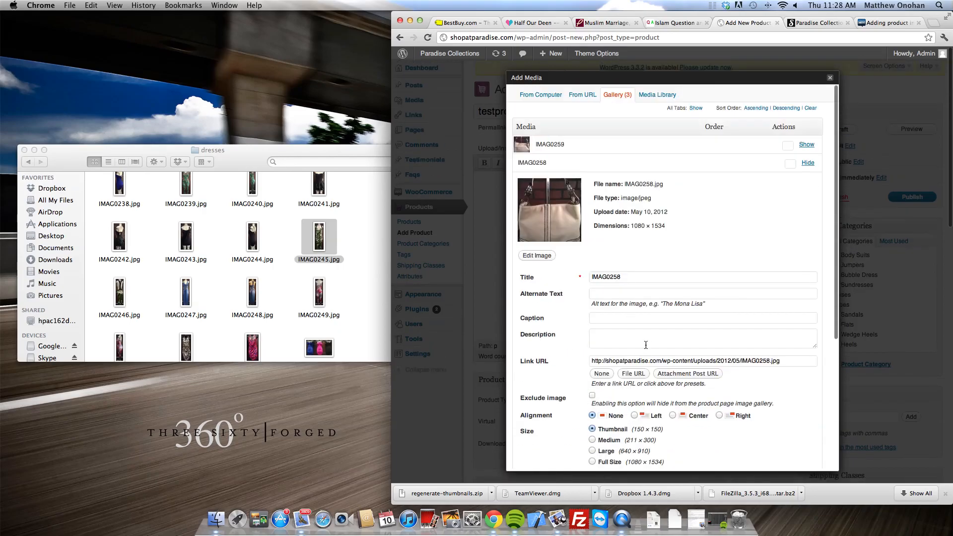
click(806, 163)
Step: Review the details of IMAG0259, including its caption and description fields
click(806, 145)
scroll(715, 269, down, 2)
scroll(753, 242, up, 2)
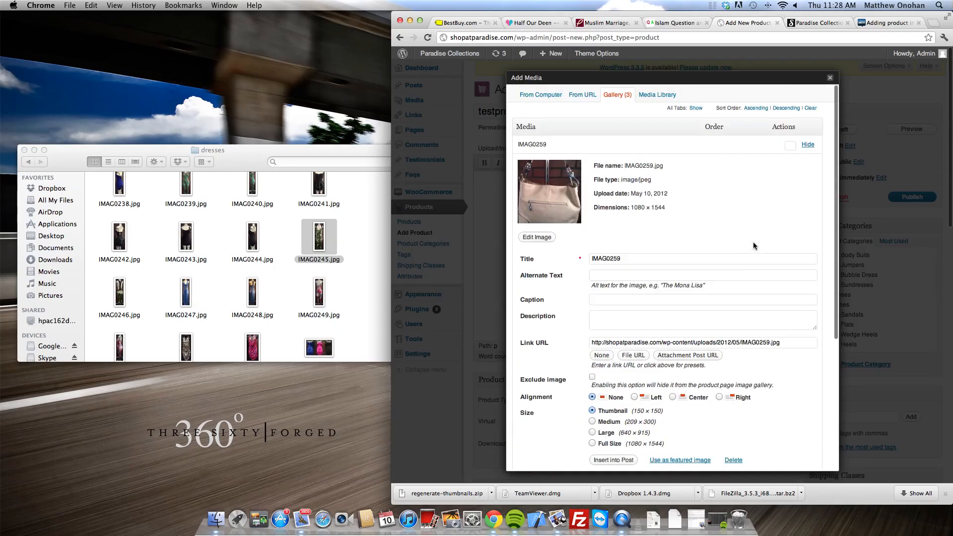
click(808, 145)
scroll(744, 230, down, 3)
scroll(743, 222, up, 1)
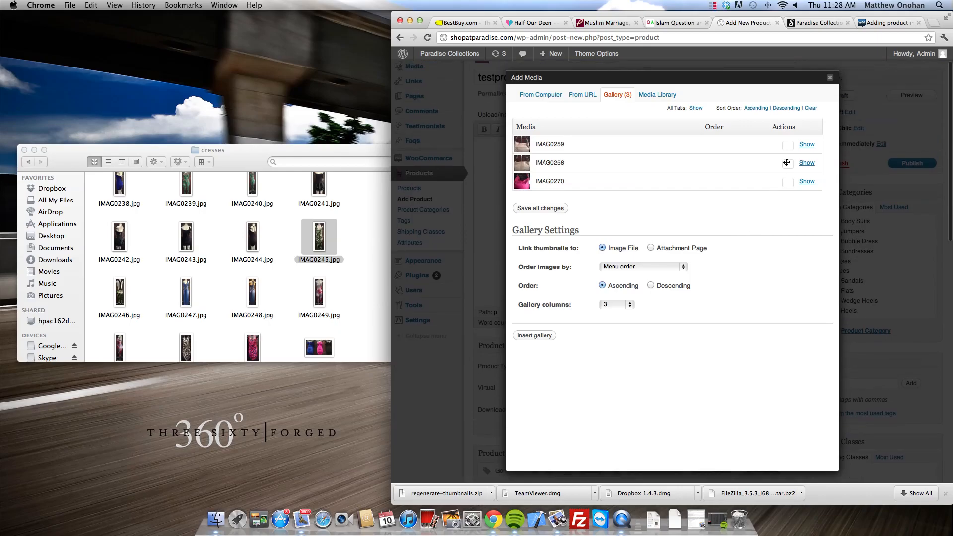
click(807, 144)
scroll(658, 261, down, 1)
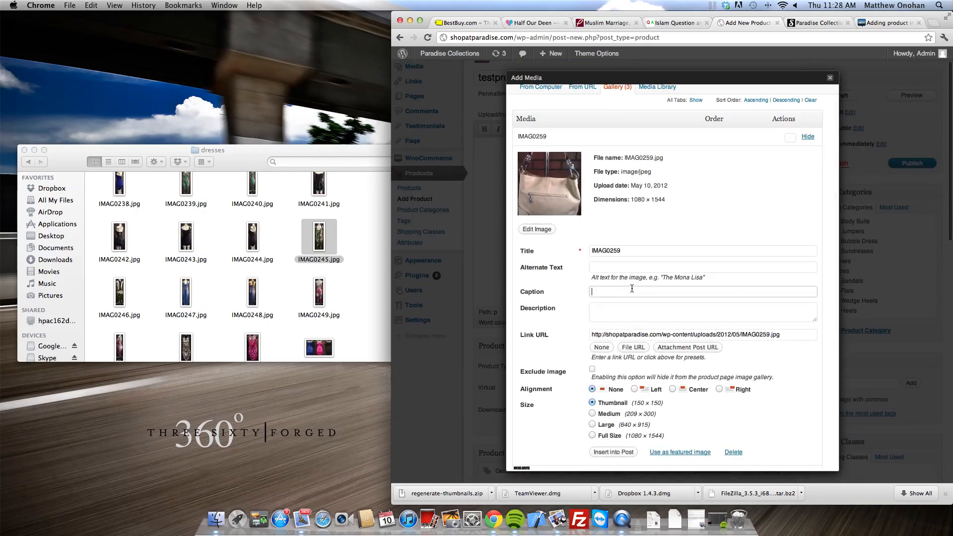
click(633, 267)
click(628, 306)
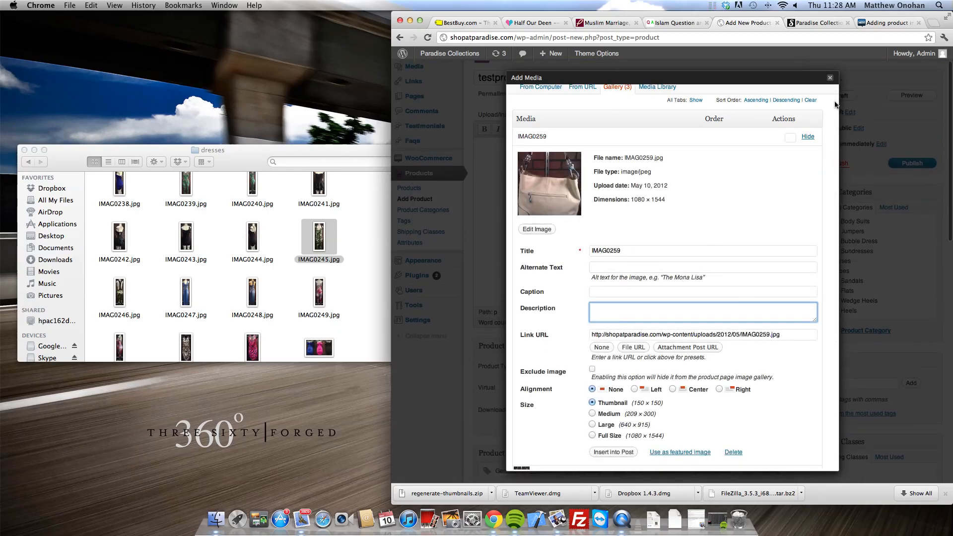
click(808, 138)
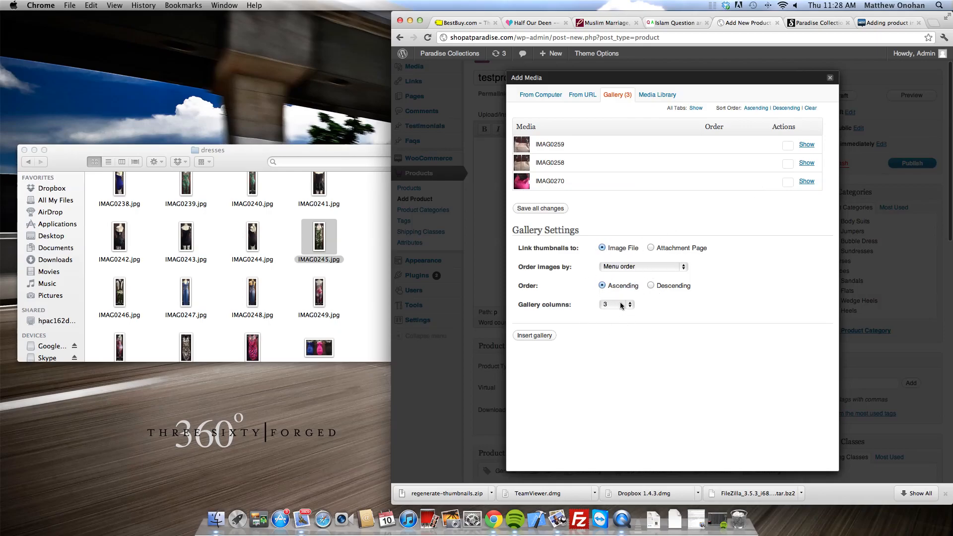
Step: Insert the purse photo gallery into the product description
click(536, 335)
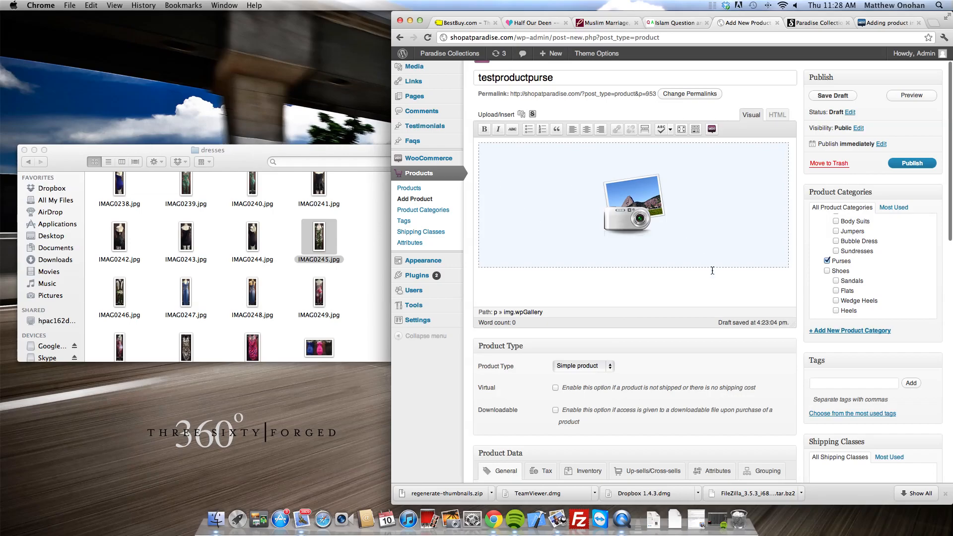
scroll(736, 296, down, 5)
scroll(737, 295, down, 6)
scroll(916, 145, up, 15)
Step: Open a storefront preview of testproductpurse and scroll through the page
click(913, 130)
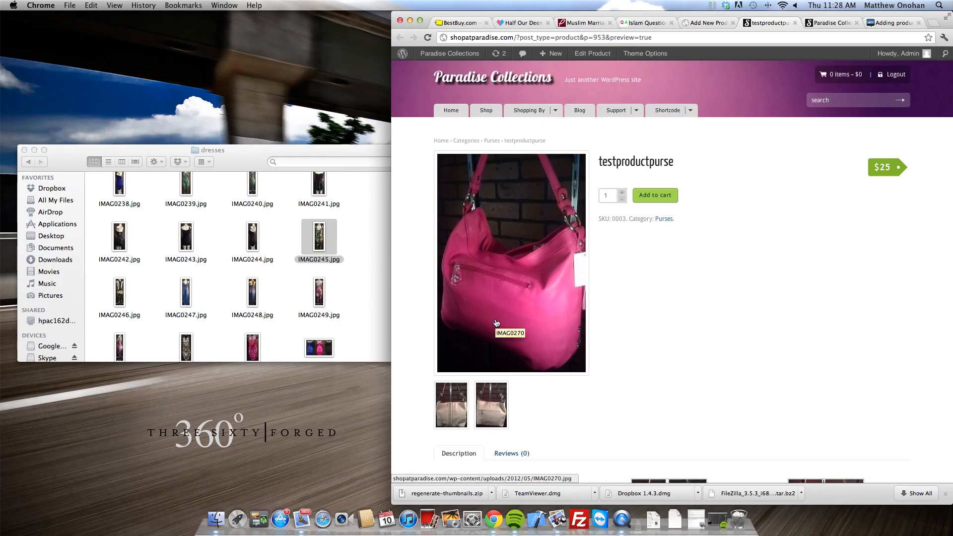
drag(600, 163, 732, 158)
click(733, 158)
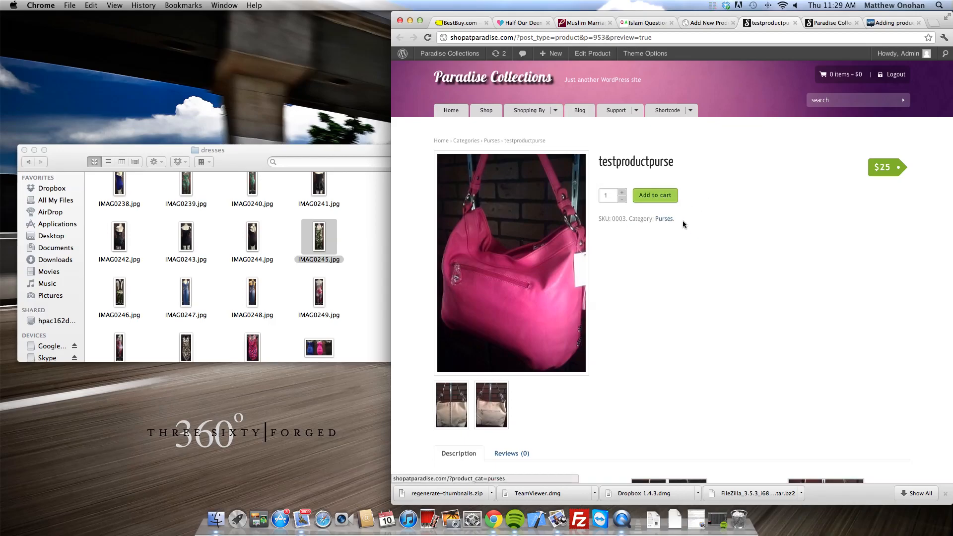
scroll(856, 295, down, 5)
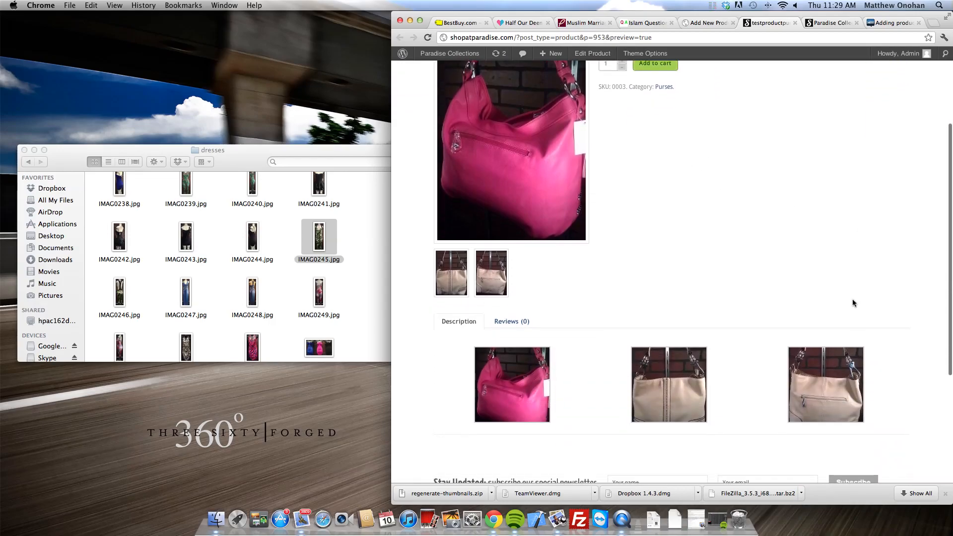
scroll(549, 237, down, 2)
scroll(554, 241, up, 6)
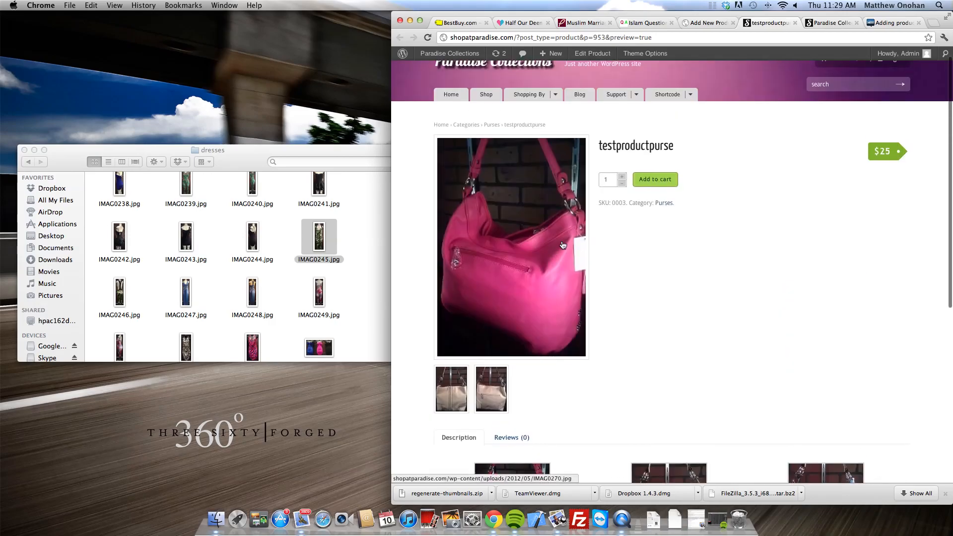
Step: Enlarge the beige and pink purse photos in the lightbox and step between gallery images
click(442, 393)
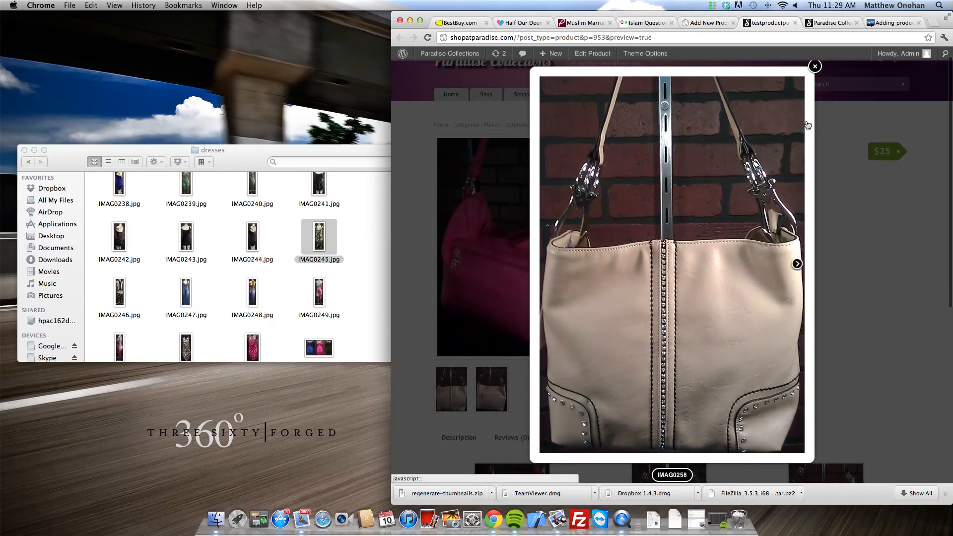
click(814, 66)
click(543, 256)
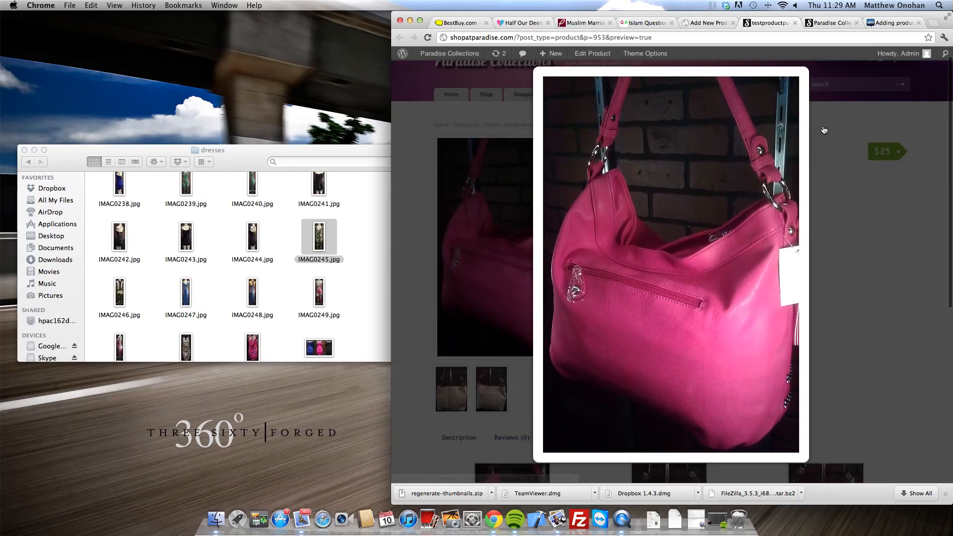
click(814, 72)
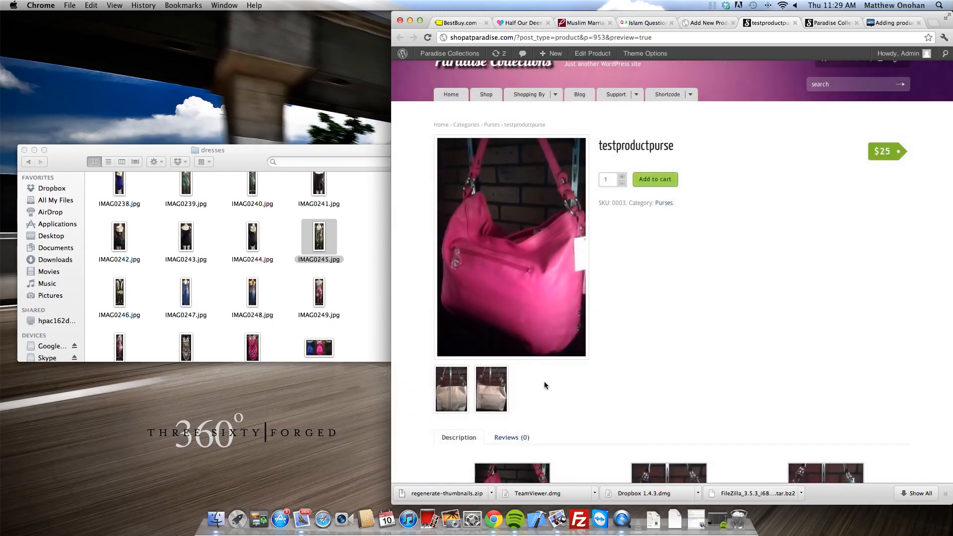
click(460, 392)
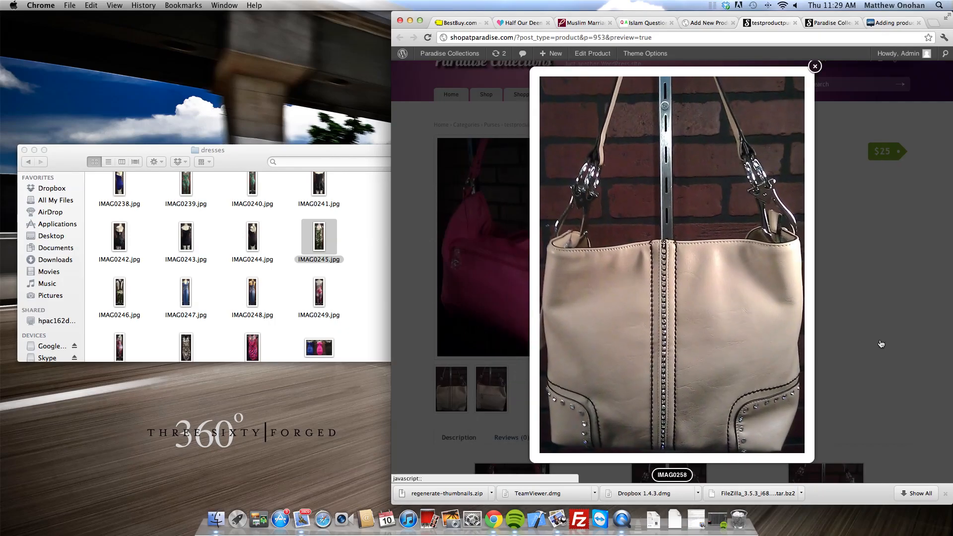
click(797, 264)
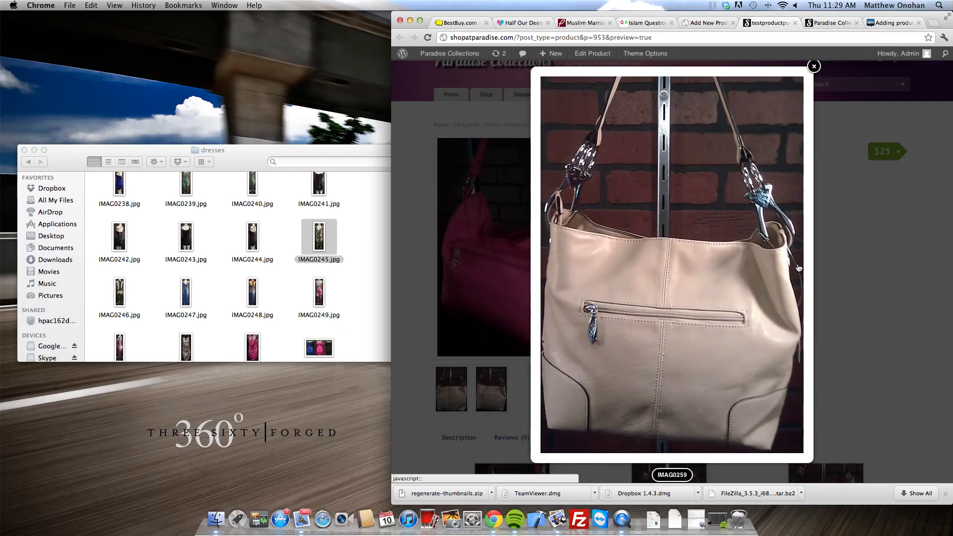
click(548, 264)
click(814, 66)
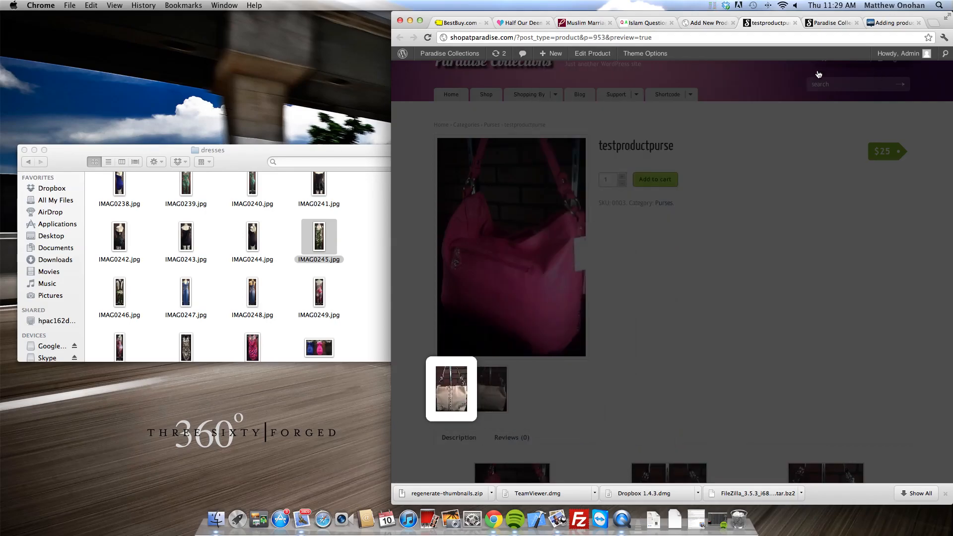
scroll(699, 268, down, 5)
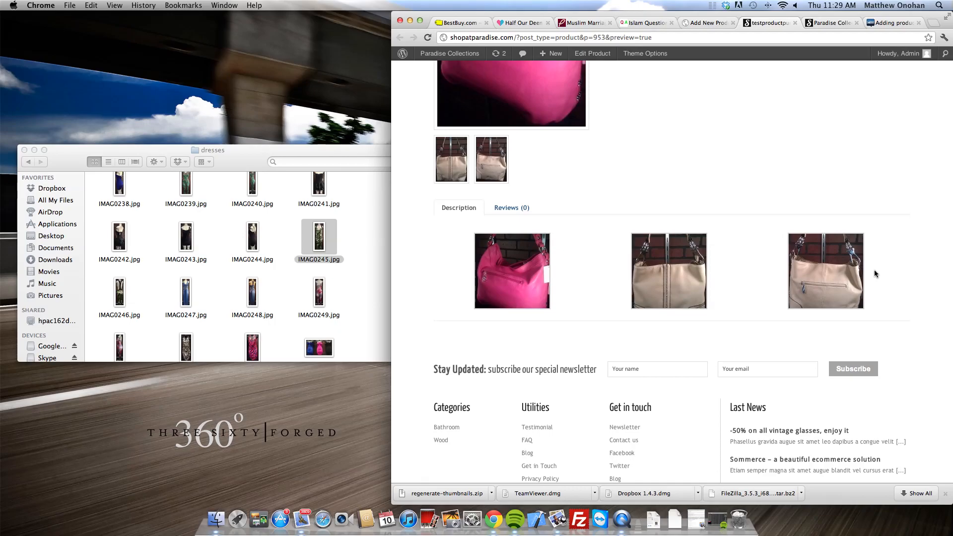
scroll(864, 273, up, 5)
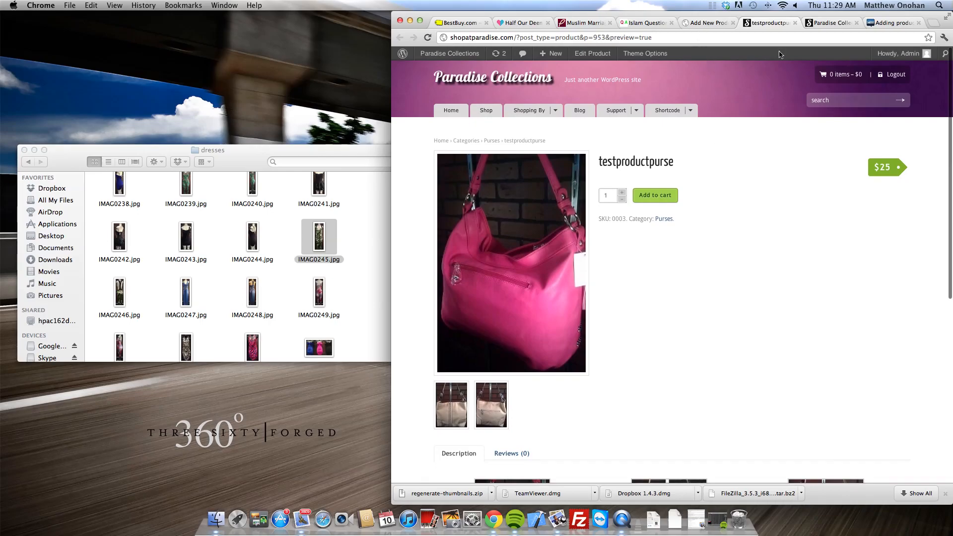
Step: Add 'Type a little description here.' on a new line above the gallery in the main description
click(710, 23)
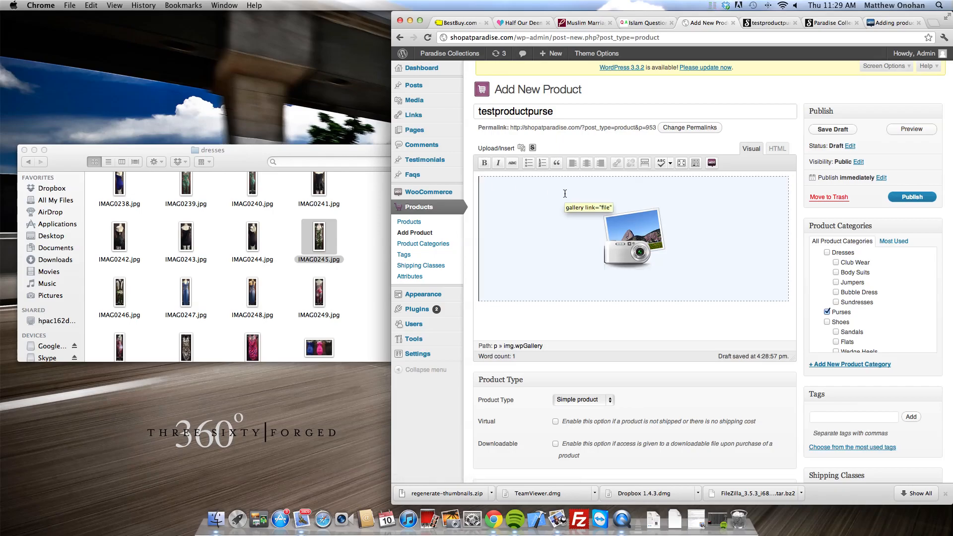
key(Return)
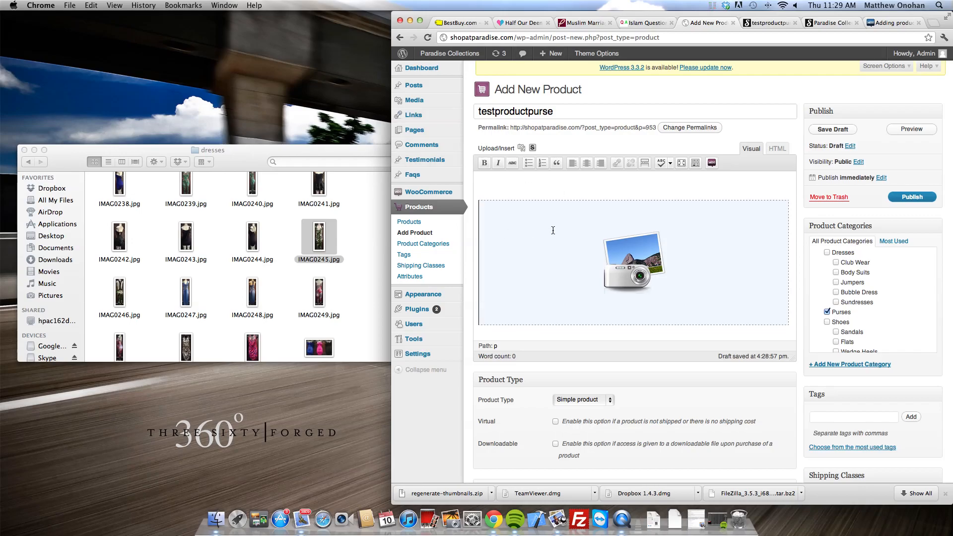
key(Up)
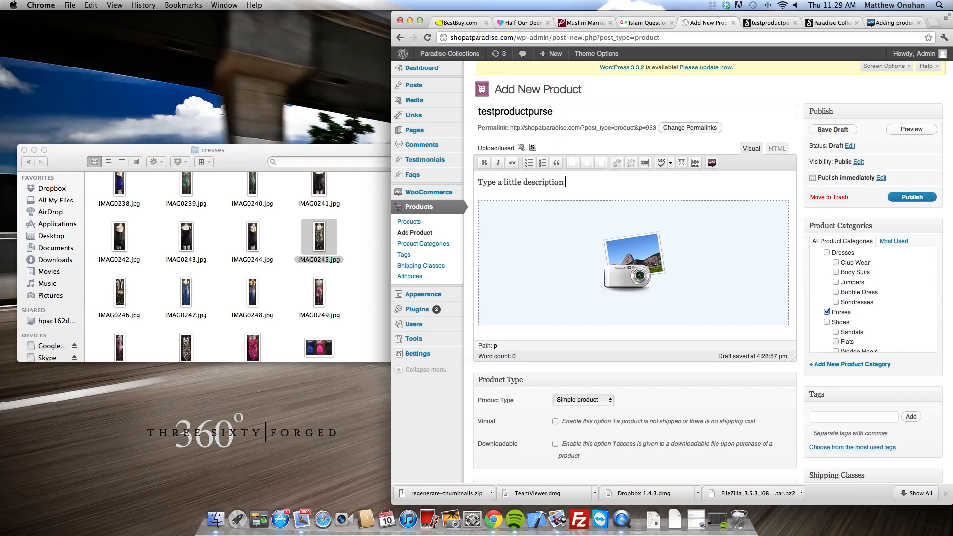
scroll(520, 268, down, 20)
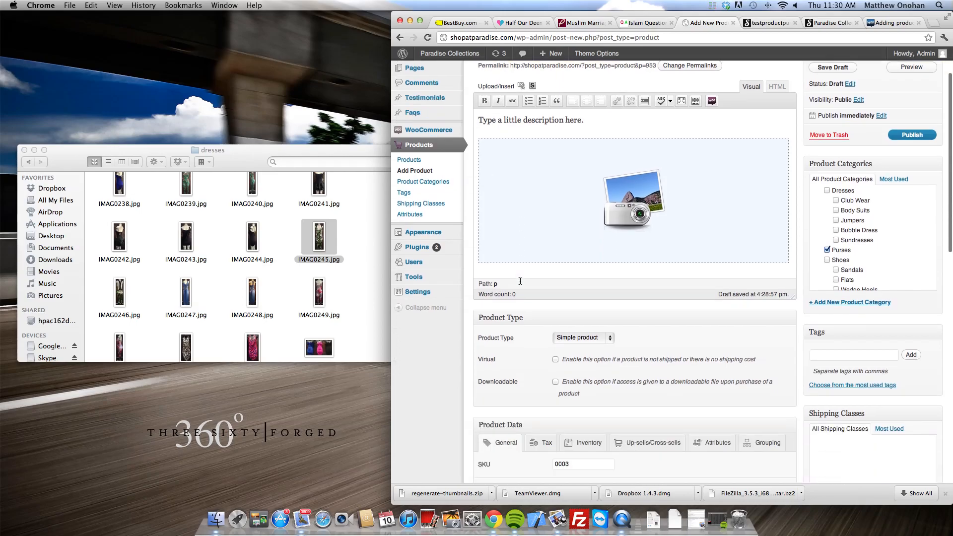
scroll(538, 392, down, 5)
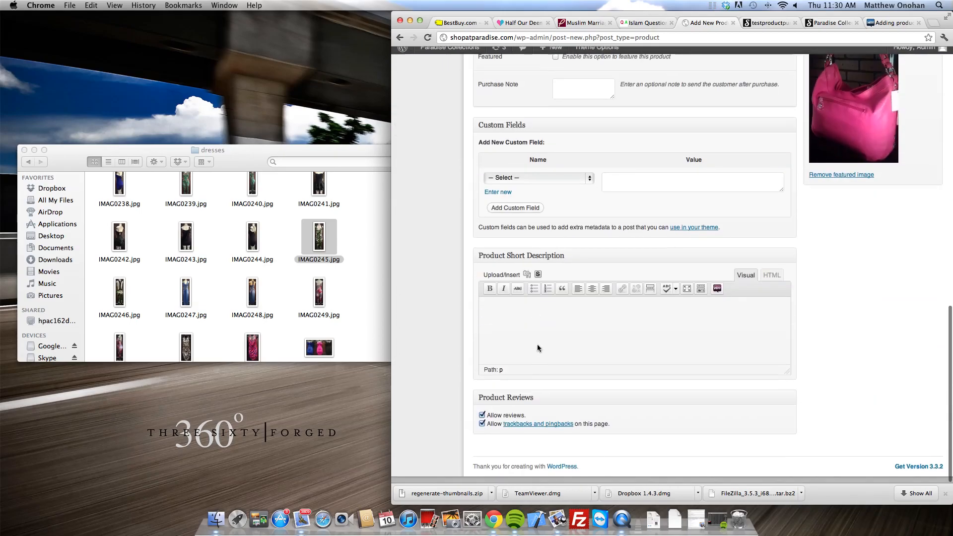
click(556, 328)
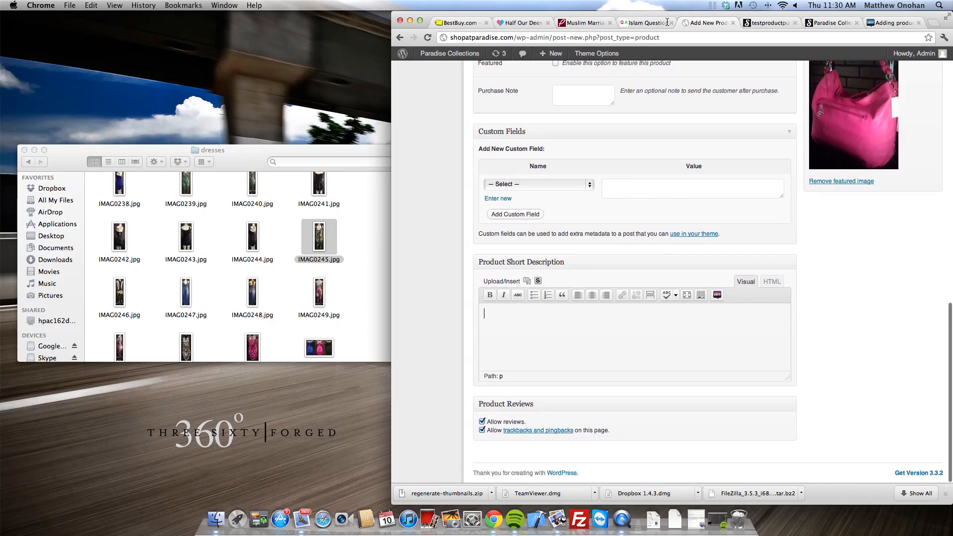
Step: Enter 'Type a very detailed description if you want to here.' as the product short description
click(777, 24)
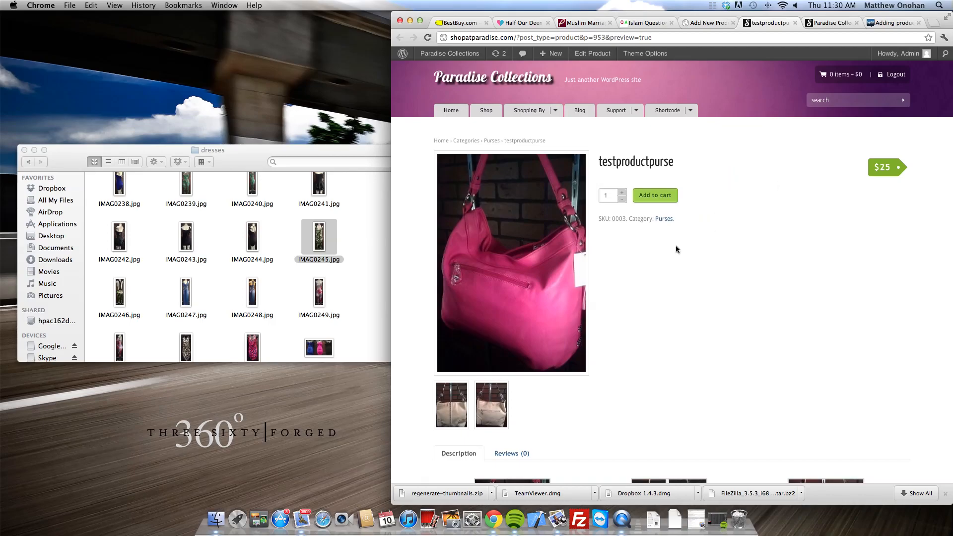
click(722, 24)
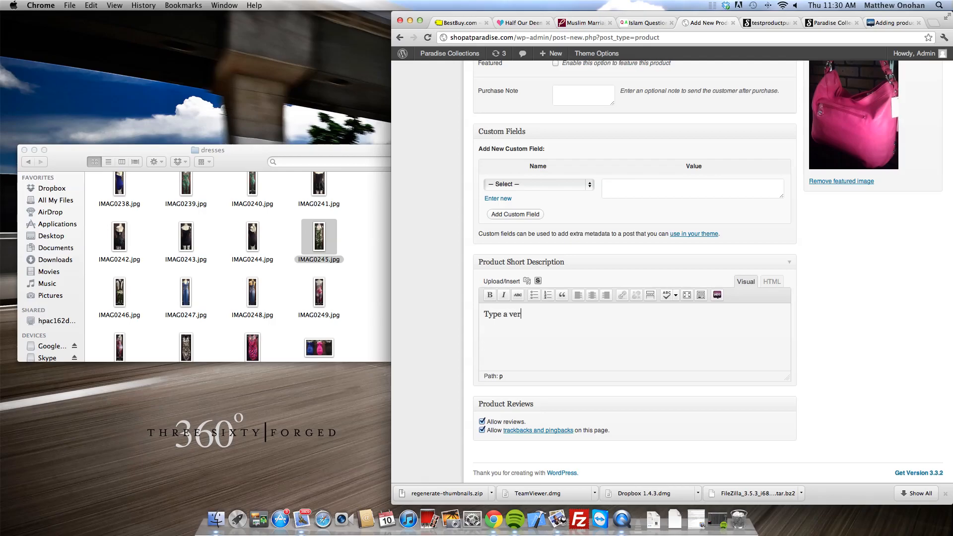
text(scription if you want to here.)
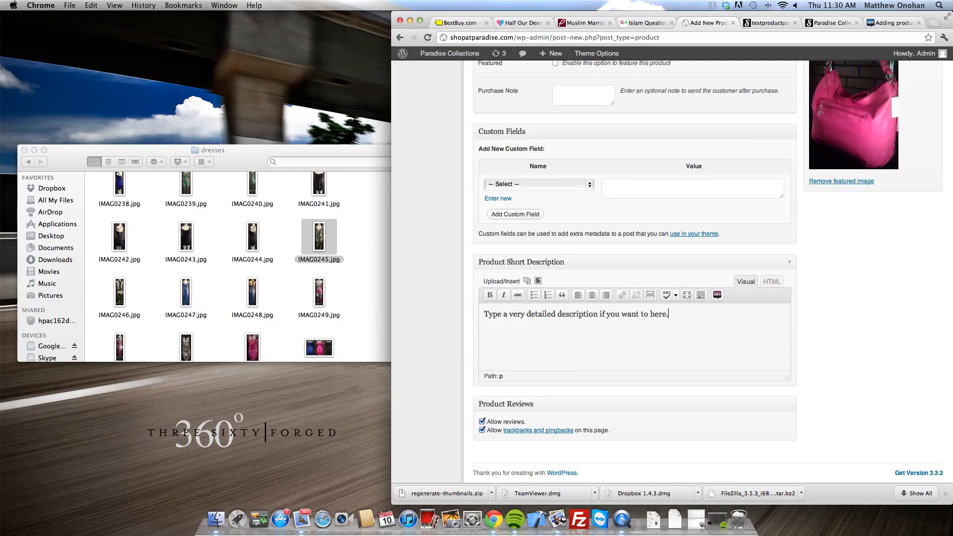
scroll(717, 314, up, 10)
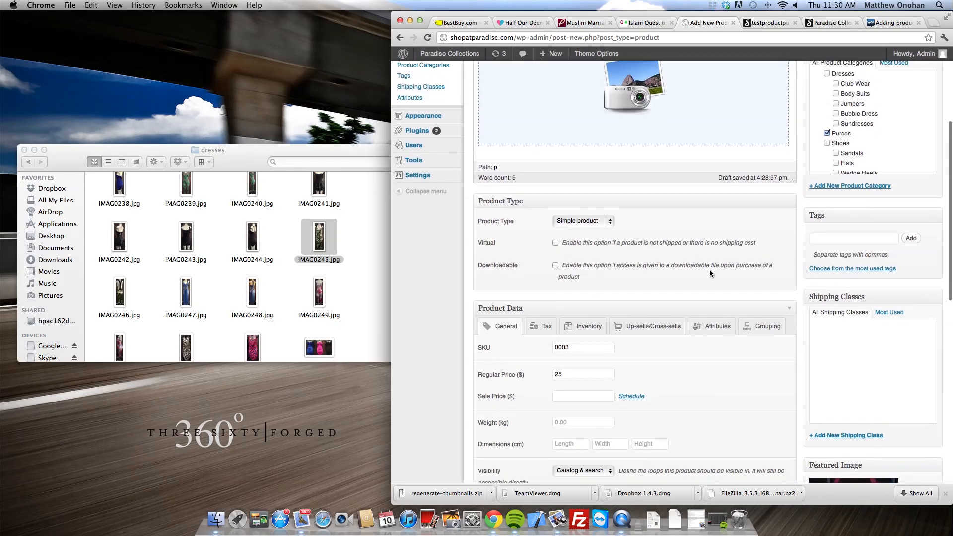
scroll(567, 321, down, 2)
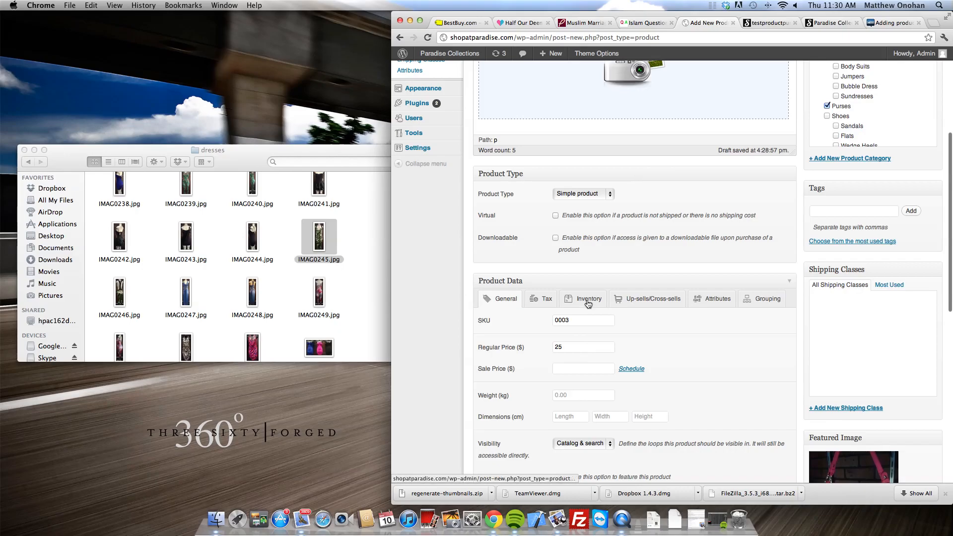
scroll(588, 303, down, 12)
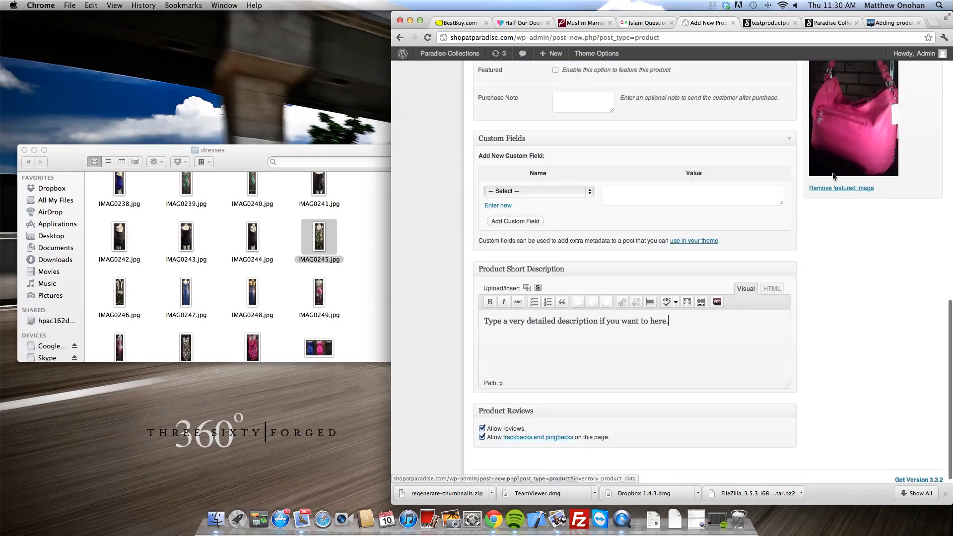
scroll(882, 160, up, 18)
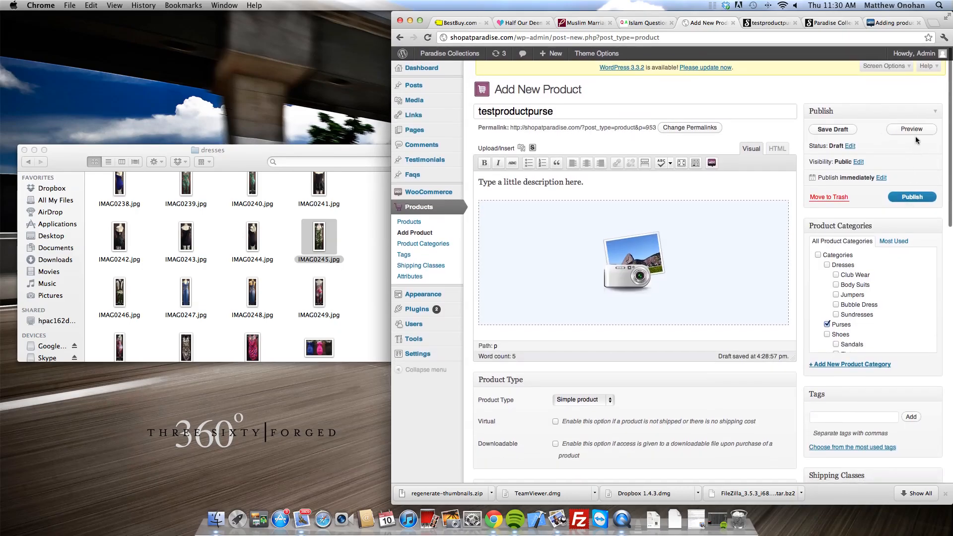
Step: Preview testproductpurse and check its new short description, Reviews and Description tabs
click(916, 129)
click(781, 26)
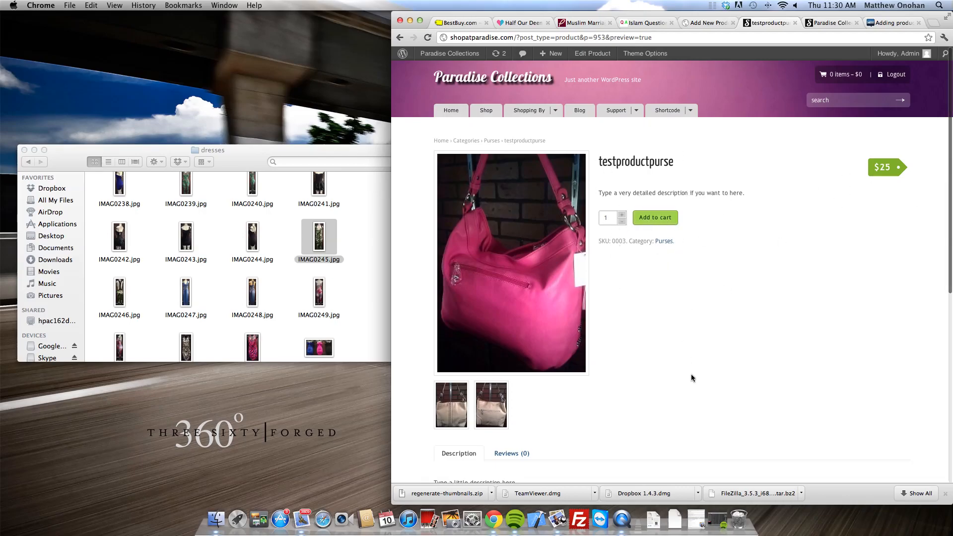
scroll(691, 378, down, 10)
scroll(691, 376, up, 4)
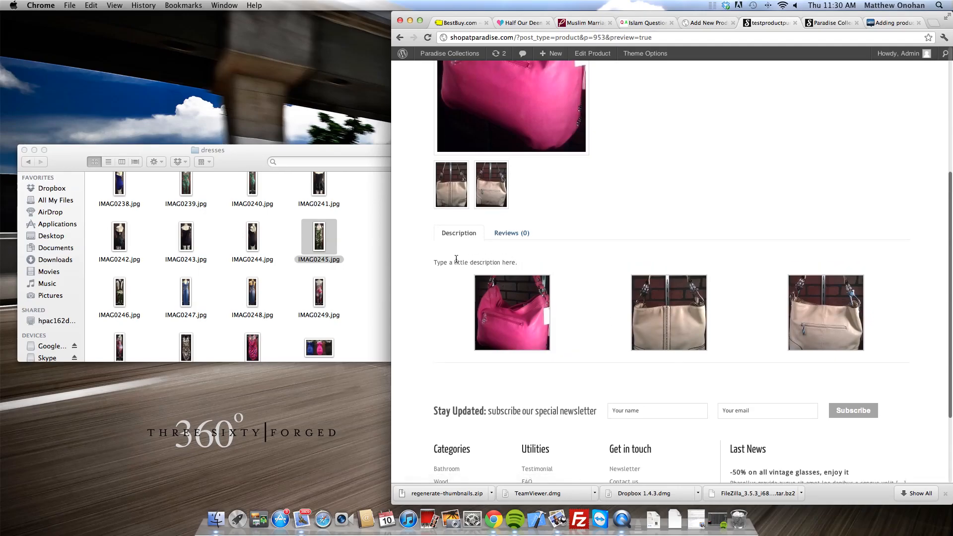
click(528, 234)
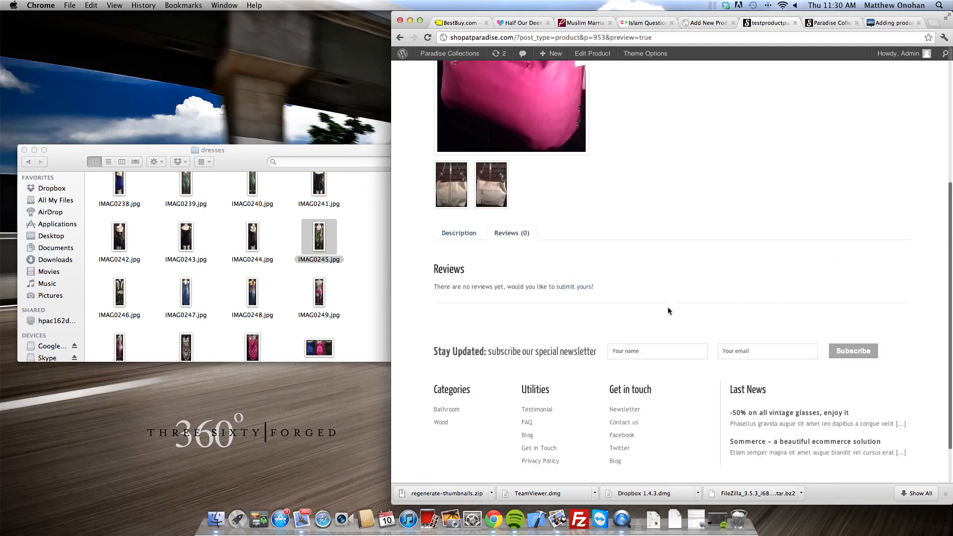
click(469, 235)
scroll(520, 257, up, 10)
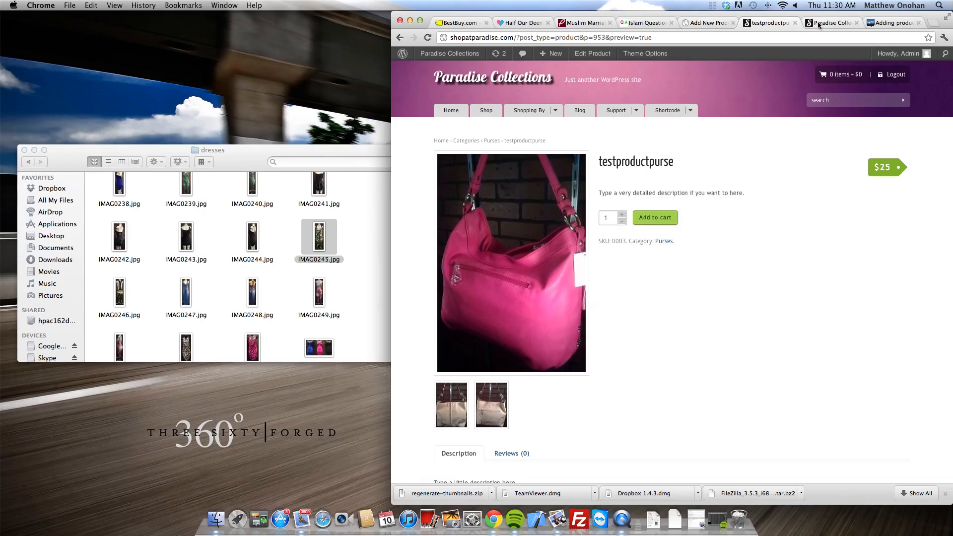
Step: Scroll through the draft's Product Data to confirm the regular price of 25
click(718, 21)
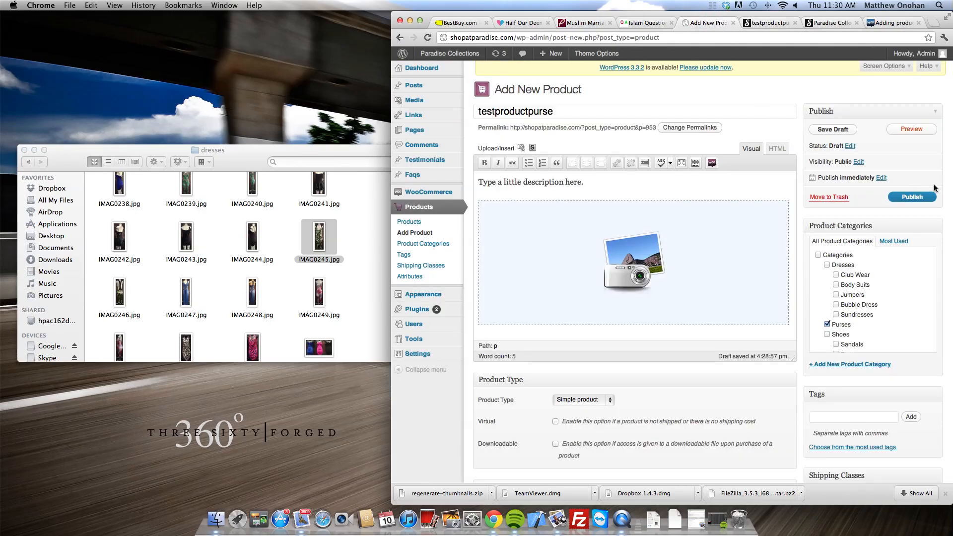
scroll(732, 186, down, 3)
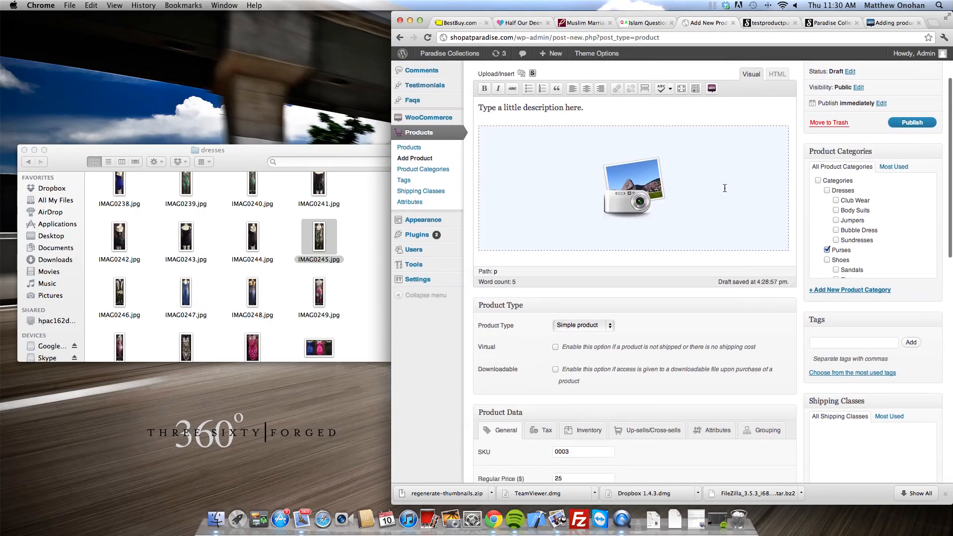
scroll(688, 193, up, 2)
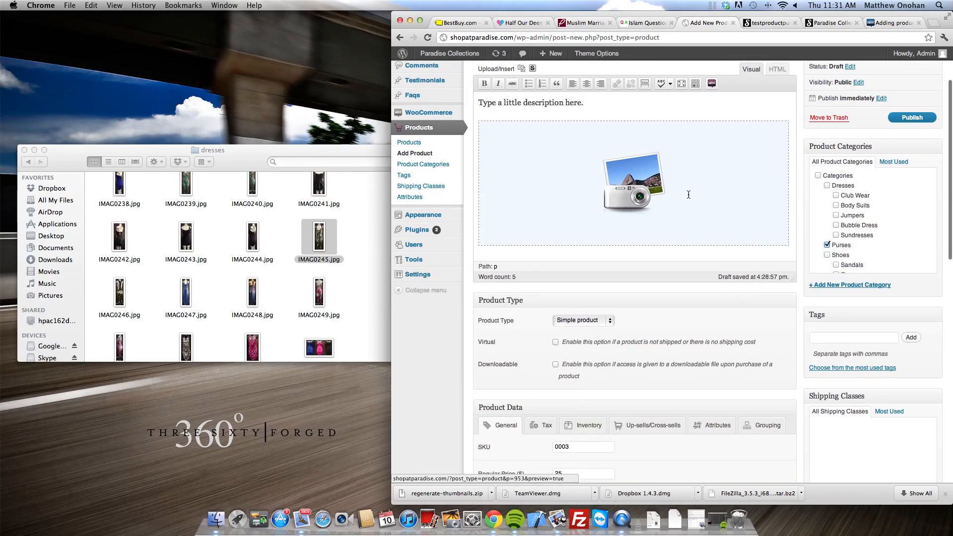
scroll(687, 200, down, 3)
scroll(645, 213, up, 5)
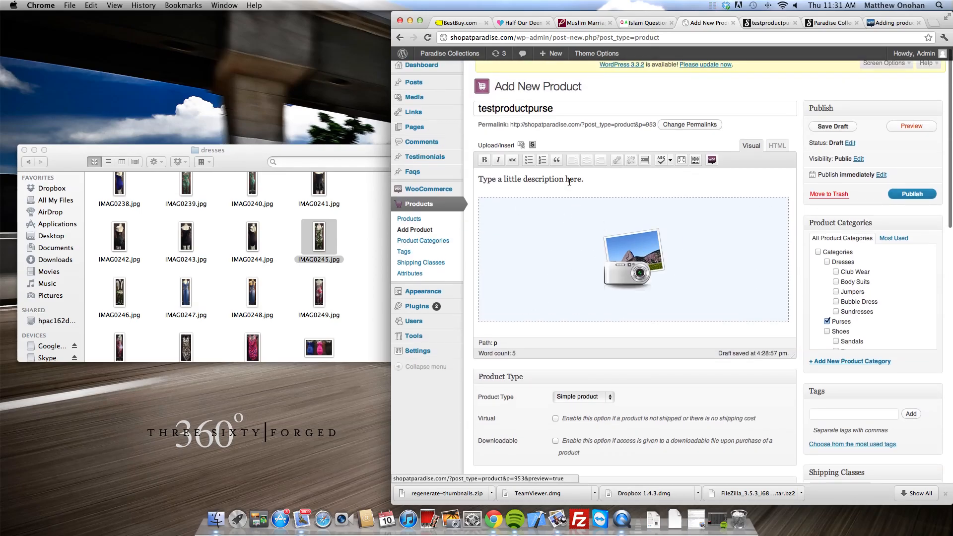
scroll(569, 182, down, 4)
scroll(664, 431, down, 10)
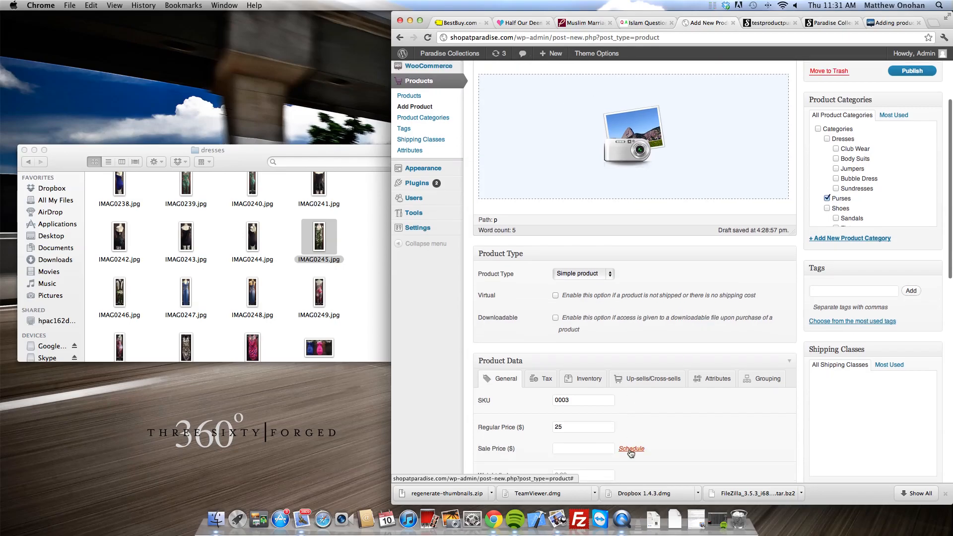
scroll(671, 391, down, 2)
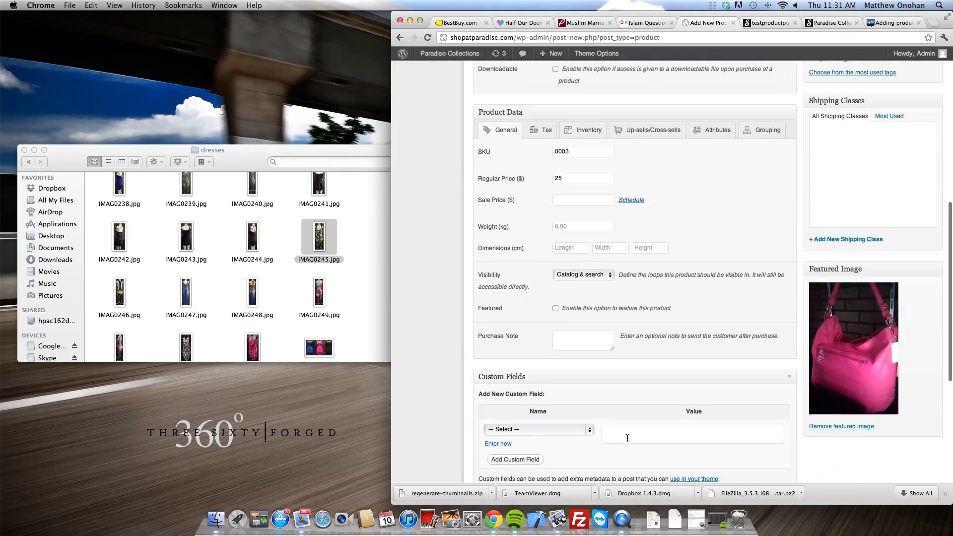
drag(579, 151, 563, 153)
click(567, 178)
scroll(600, 242, down, 10)
scroll(600, 242, up, 15)
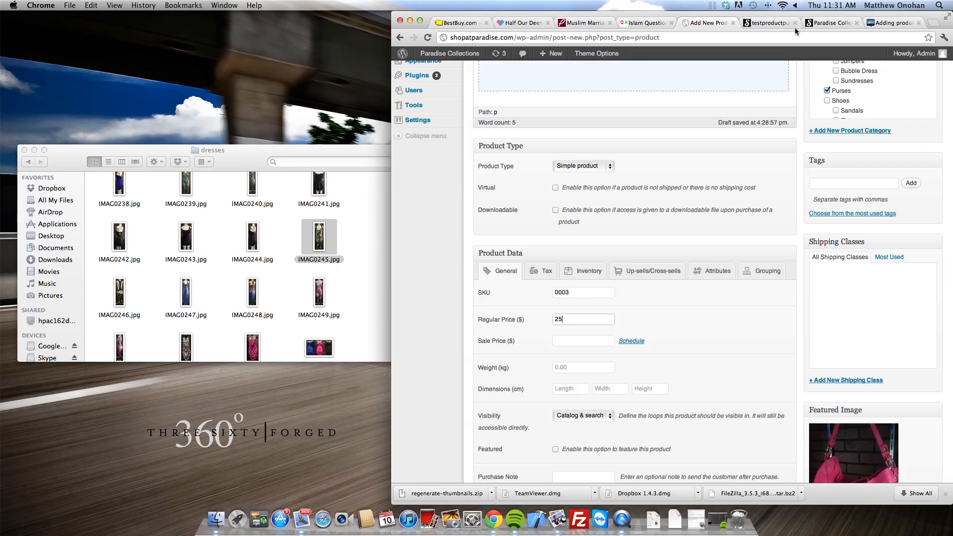
Step: Check the shop home page, then return to the testproductpurse draft
click(769, 23)
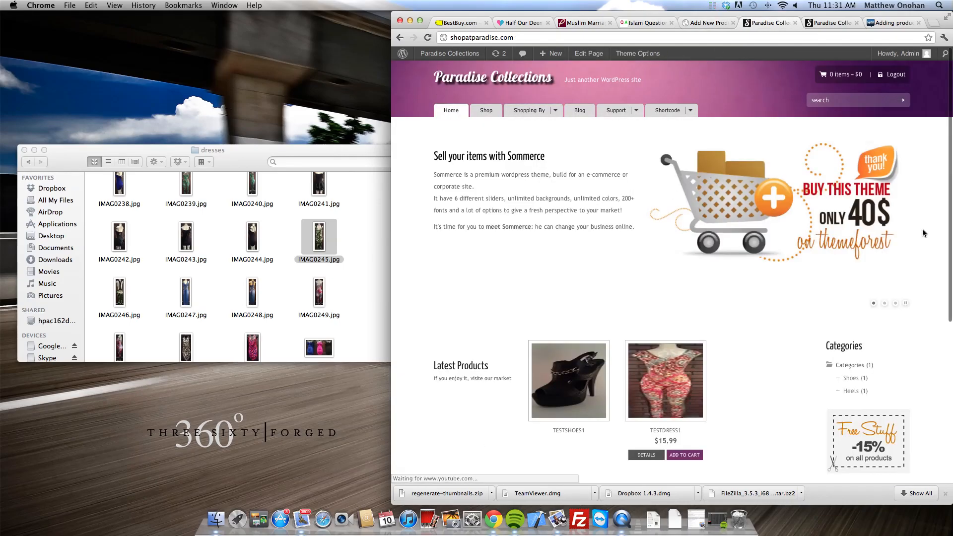
scroll(757, 301, down, 5)
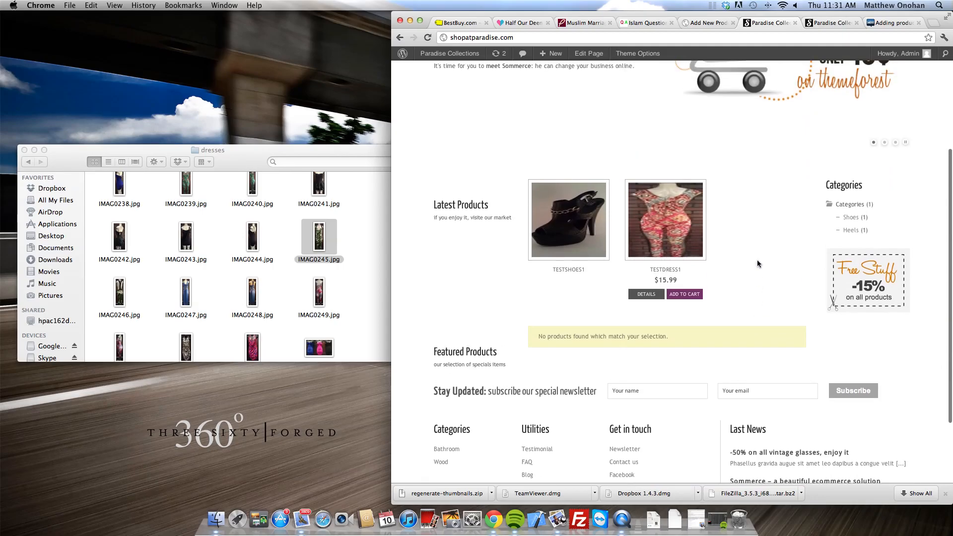
click(724, 25)
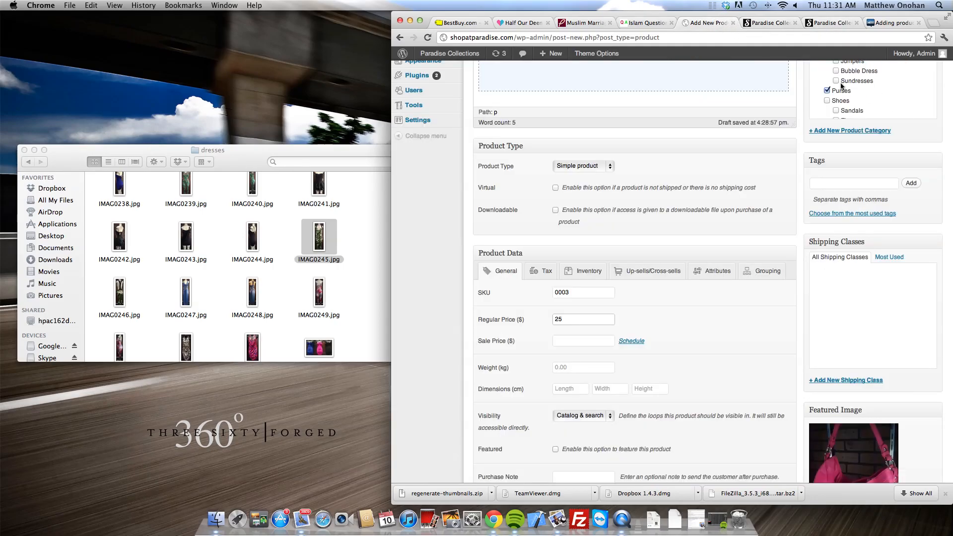
scroll(918, 174, up, 10)
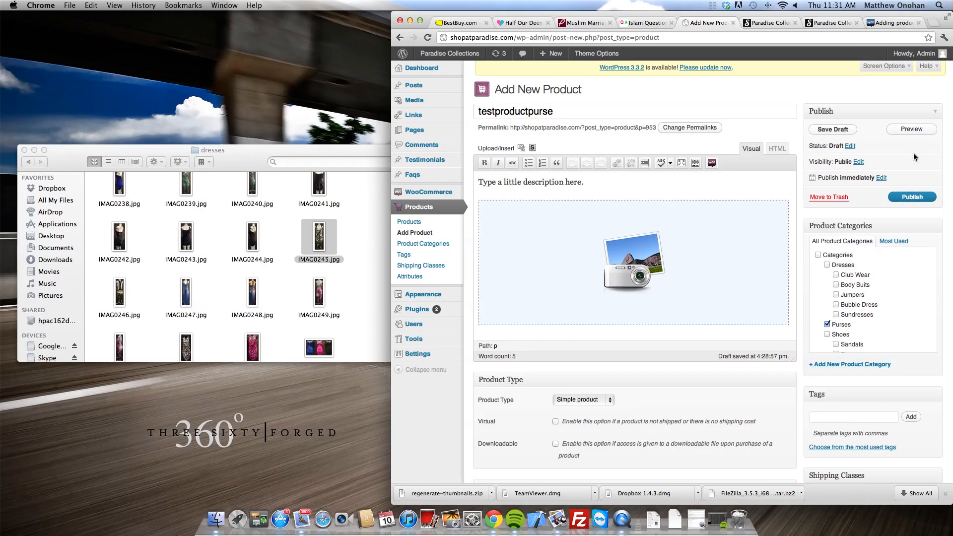
Step: Publish testproductpurse and reload the shop home page to show it
click(906, 199)
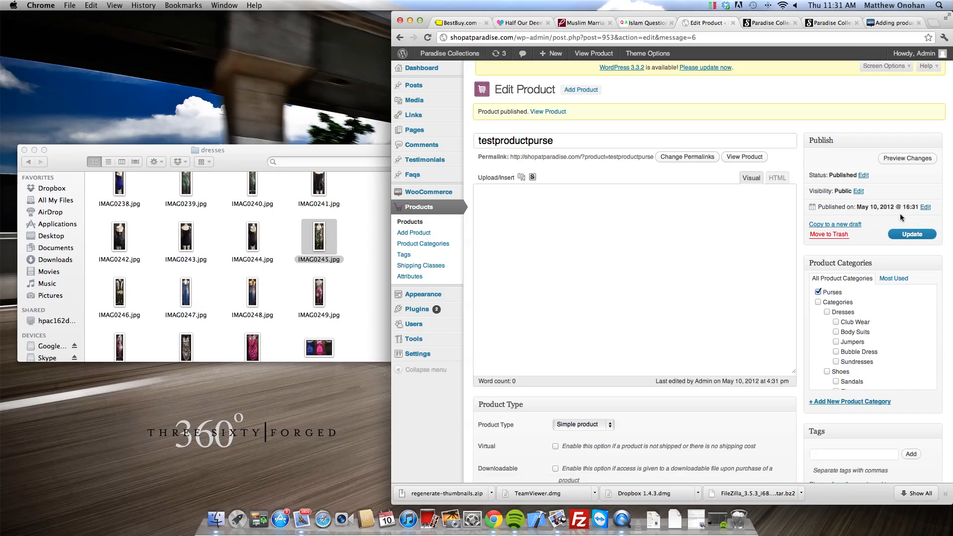
click(755, 24)
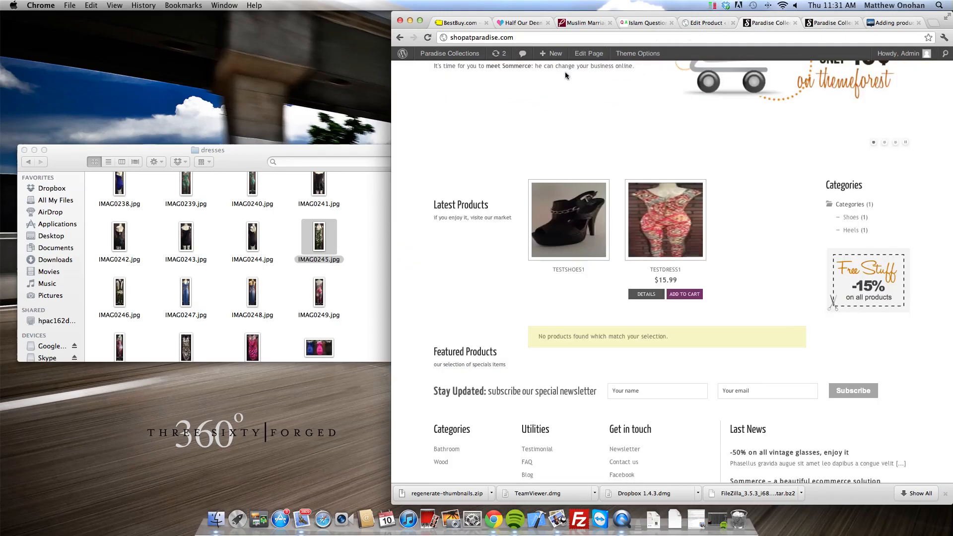
scroll(510, 126, up, 5)
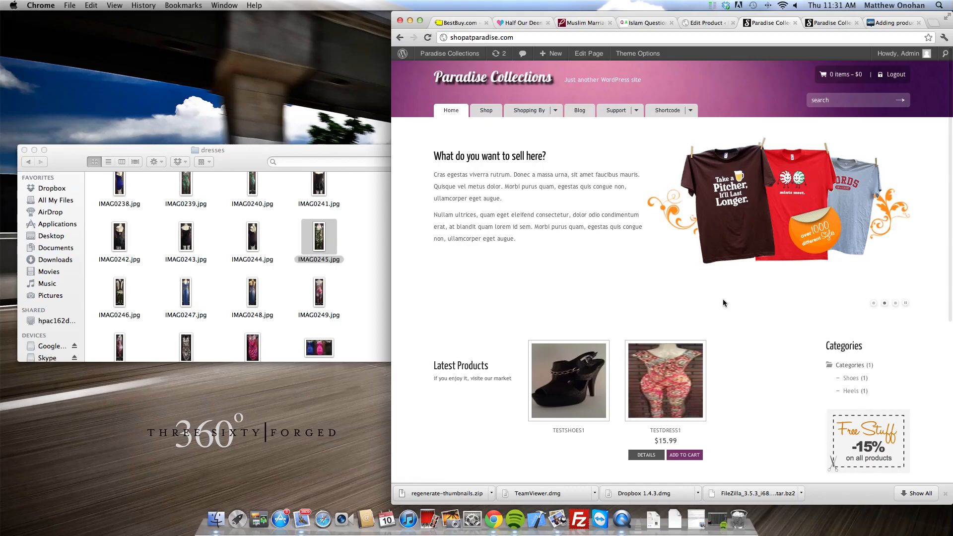
click(462, 114)
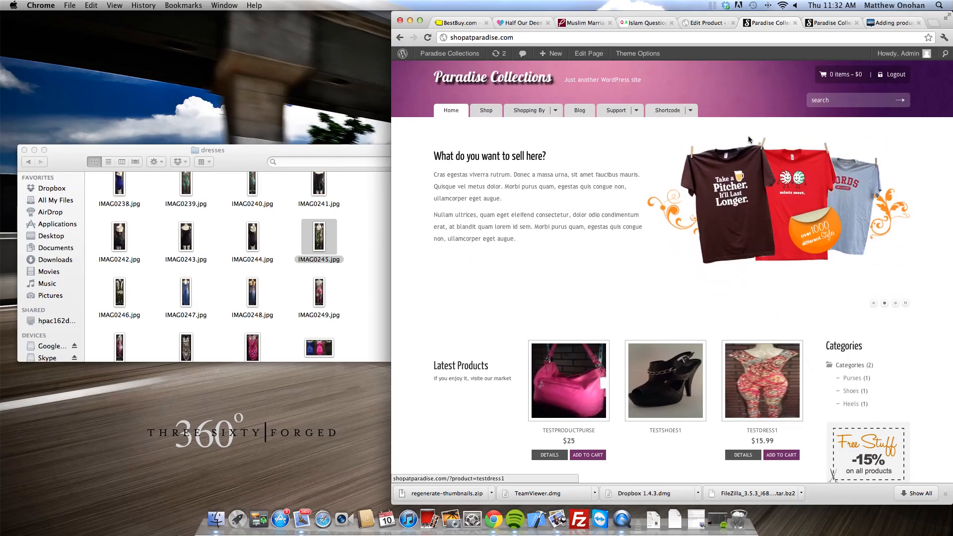
Step: Confirm the $25 purse under Latest Products, then bring up the older homepage tab
scroll(748, 135, down, 5)
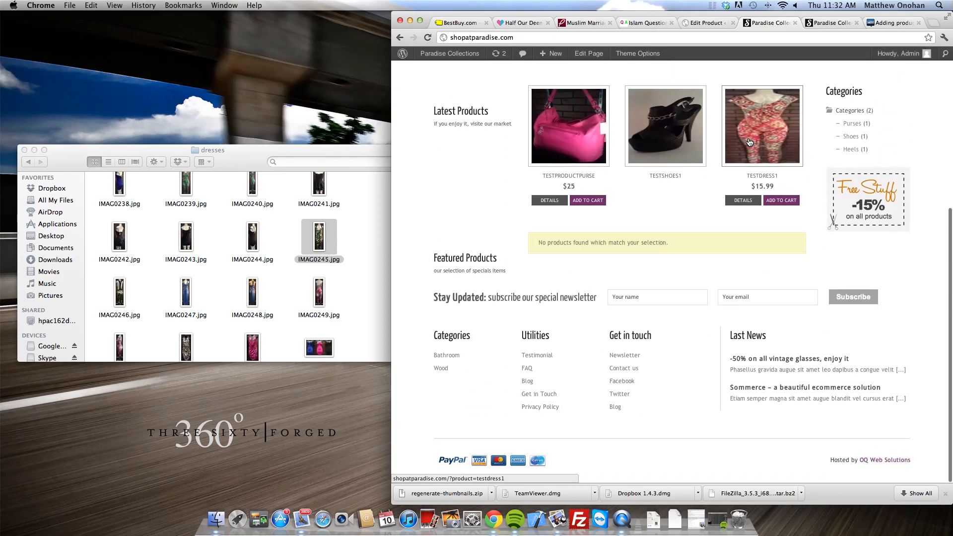
scroll(750, 141, up, 5)
scroll(748, 138, down, 3)
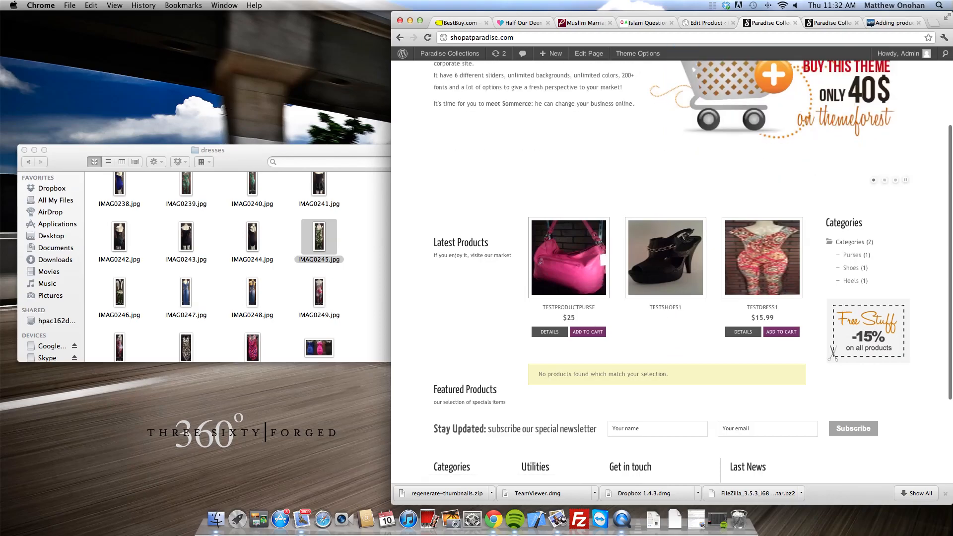
click(841, 23)
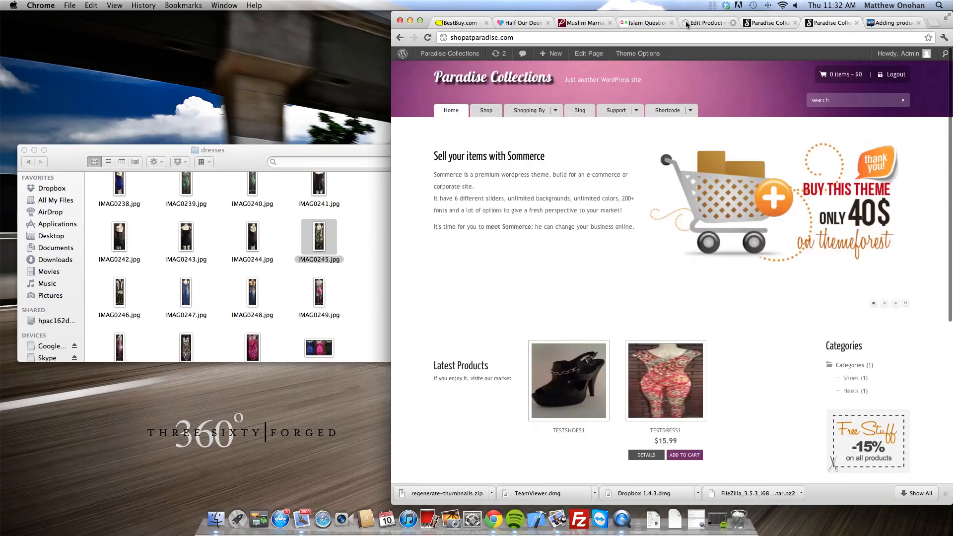
Step: Turn on Manage stock in the Inventory settings and enter a stock quantity of 5
click(703, 23)
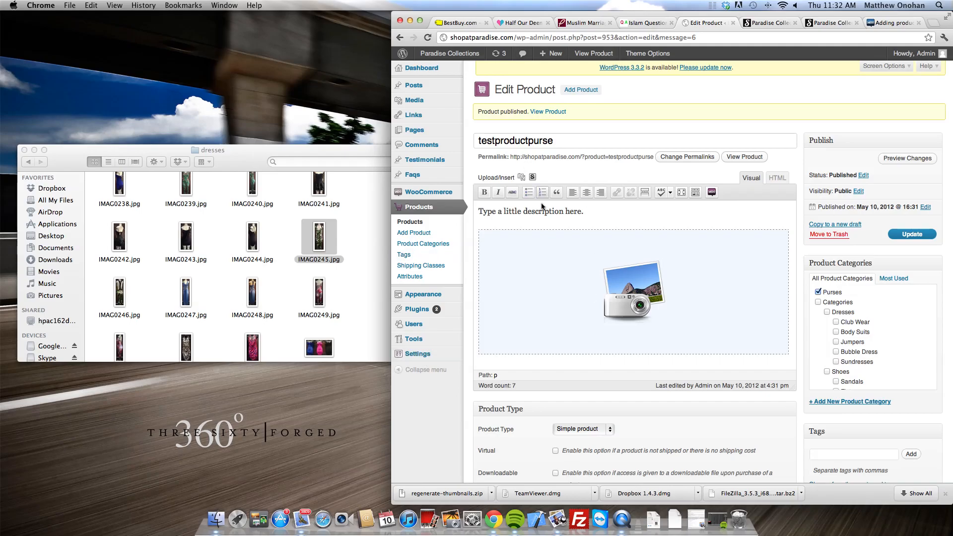
scroll(634, 227, down, 5)
scroll(596, 223, up, 5)
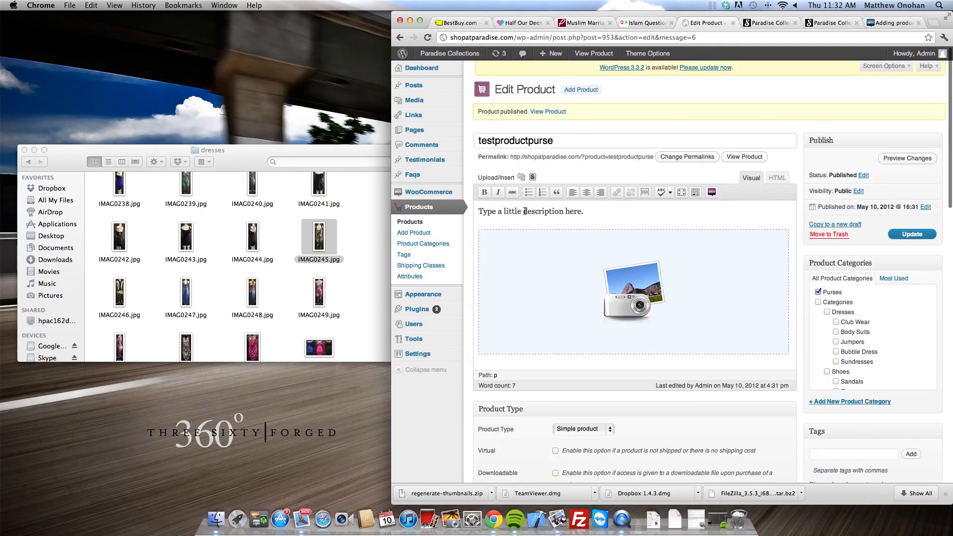
scroll(703, 317, down, 5)
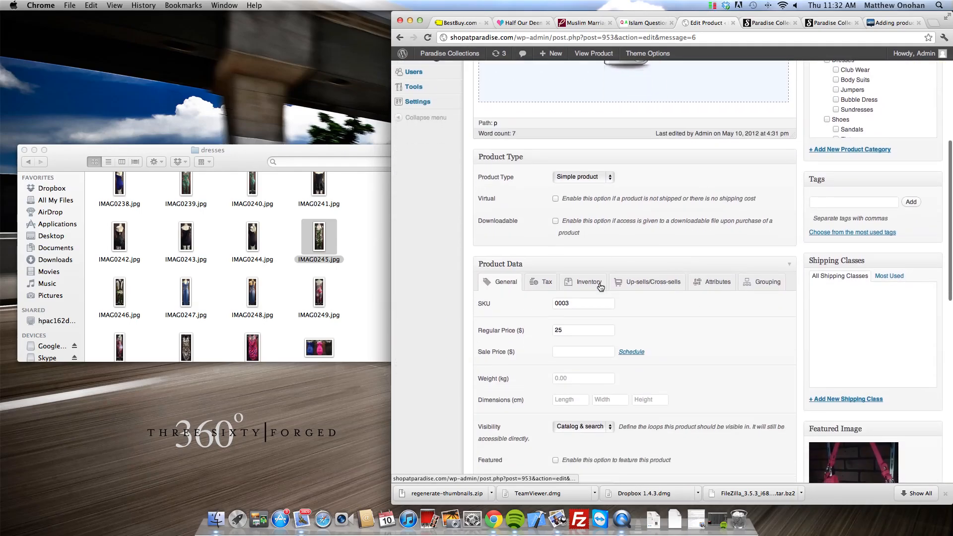
click(599, 284)
scroll(608, 313, down, 2)
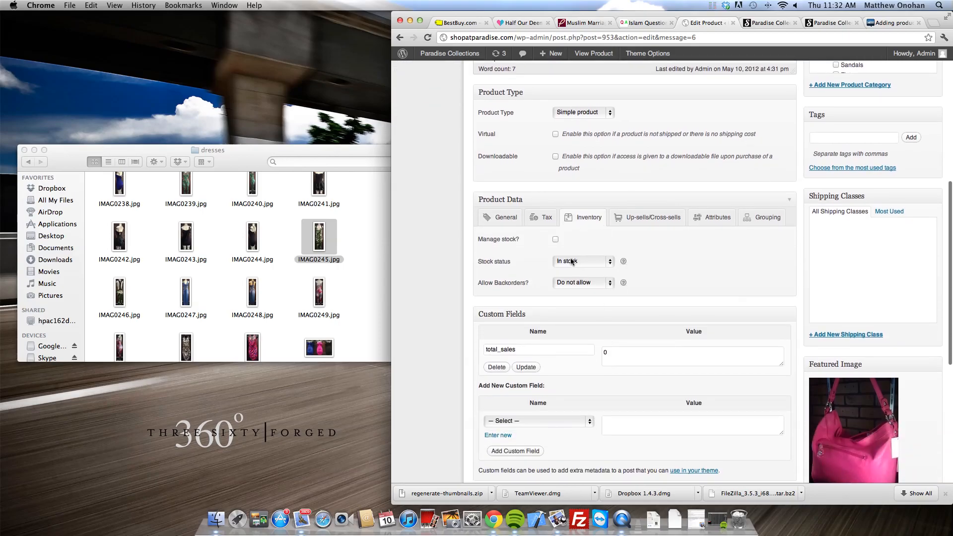
click(555, 240)
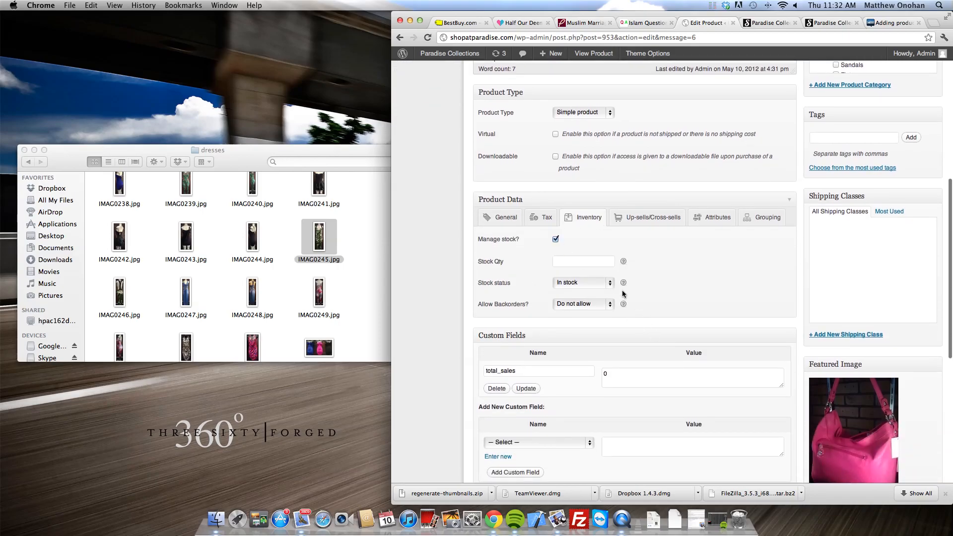
click(602, 266)
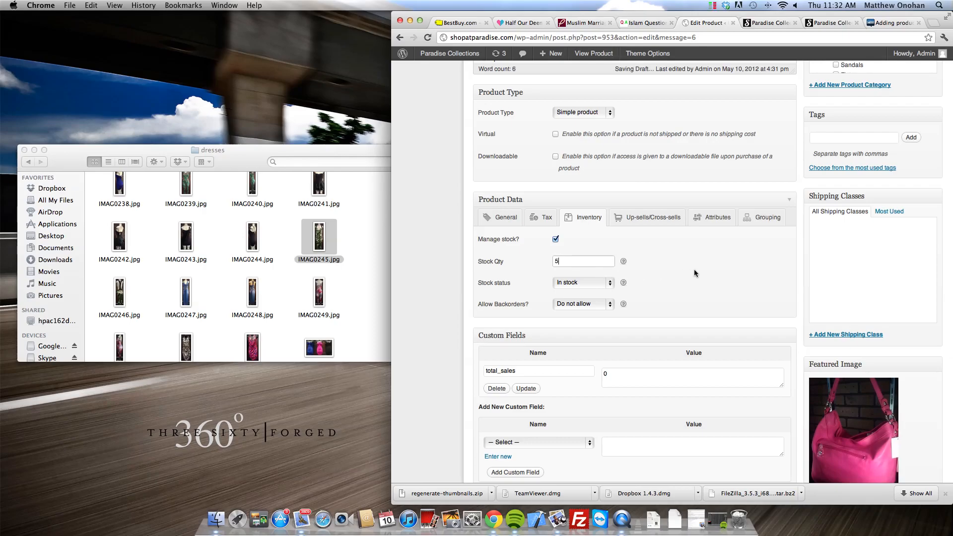
Step: Keep stock status In stock and backorders set to Do not allow
click(597, 283)
click(597, 283)
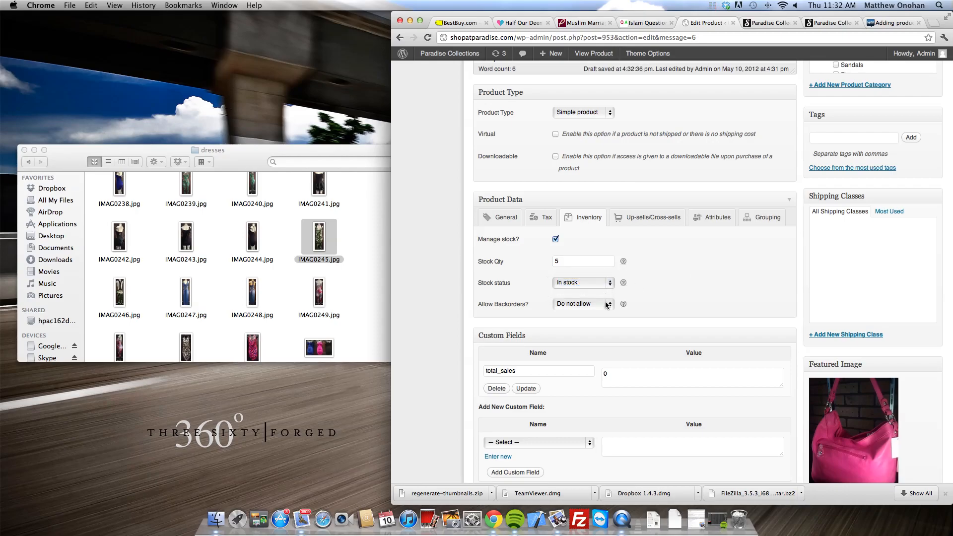
click(606, 308)
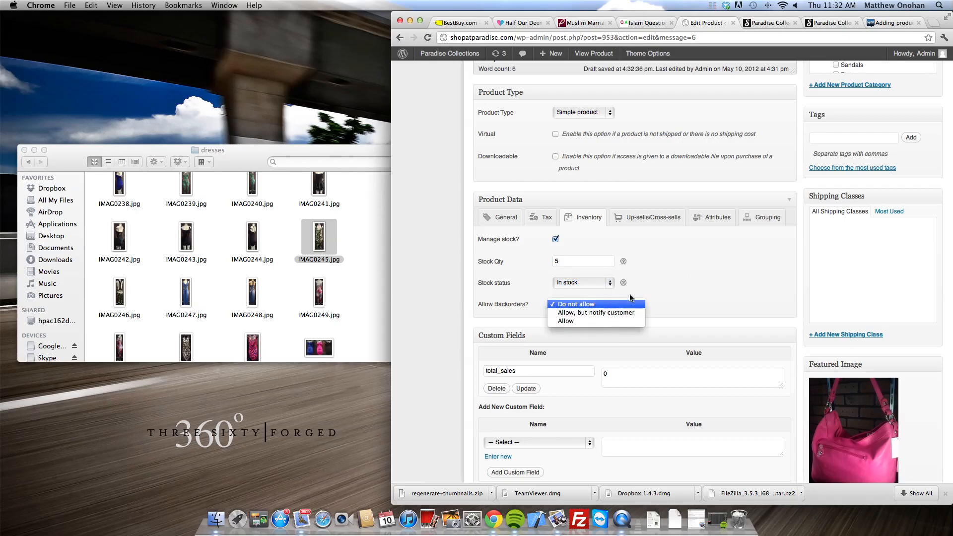
click(620, 304)
click(596, 304)
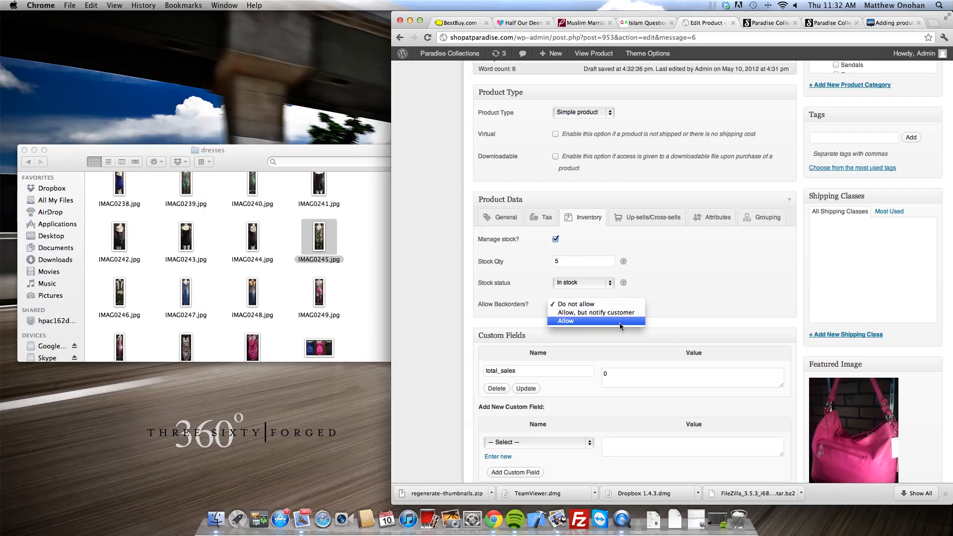
click(704, 271)
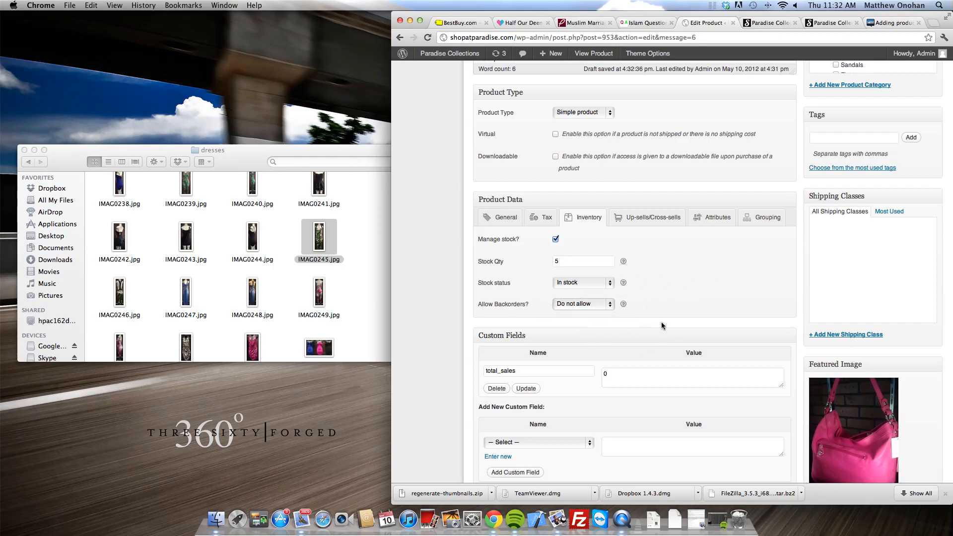
scroll(661, 322, down, 5)
scroll(662, 318, down, 4)
scroll(663, 313, up, 18)
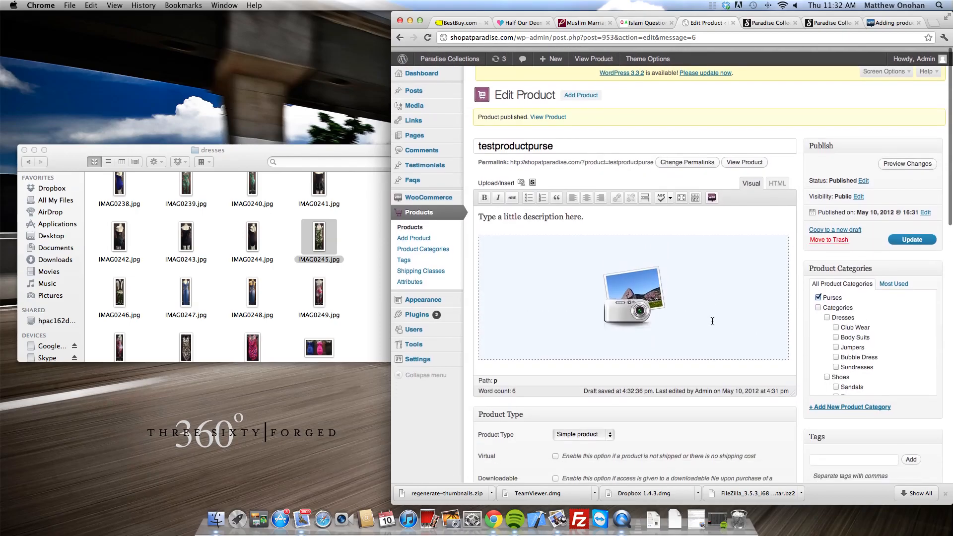
scroll(712, 321, down, 1)
scroll(712, 321, up, 2)
Step: Save the stock update and open the testproductpurse page on the storefront
click(912, 234)
scroll(902, 268, down, 1)
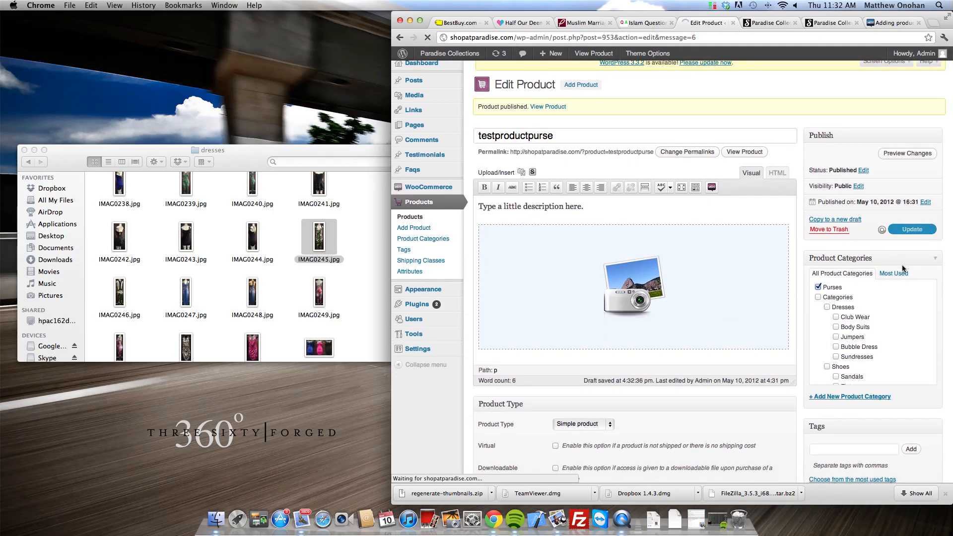
click(769, 23)
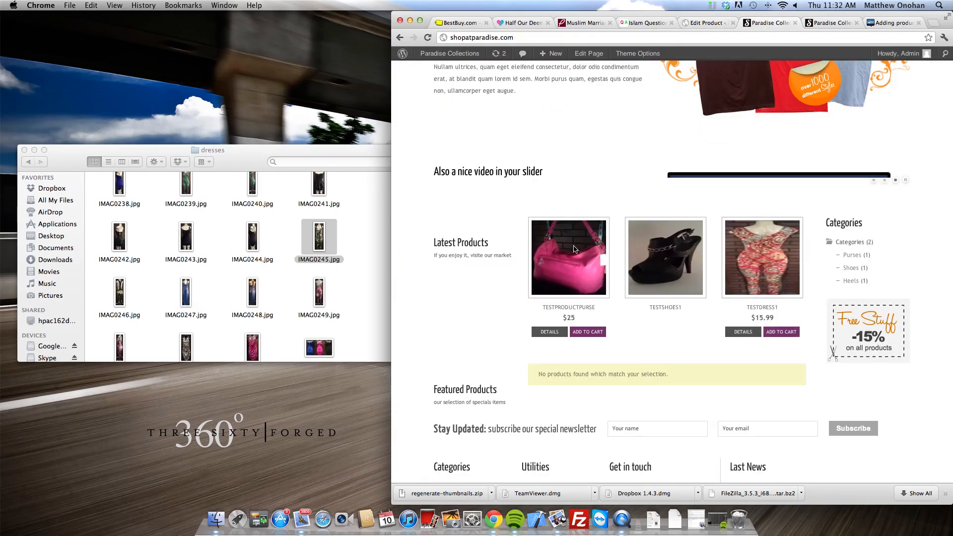
click(595, 263)
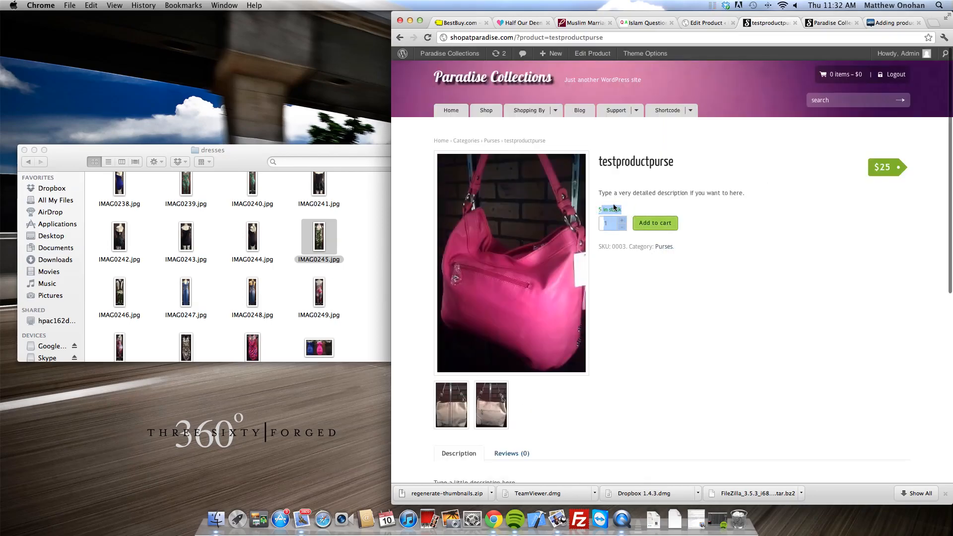
Step: Set the quantity to 2 and add the purses to the cart for $50
mouse_move(629, 213)
mouse_down()
mouse_move(580, 202)
mouse_move(612, 204)
mouse_up()
click(622, 221)
click(622, 222)
click(621, 222)
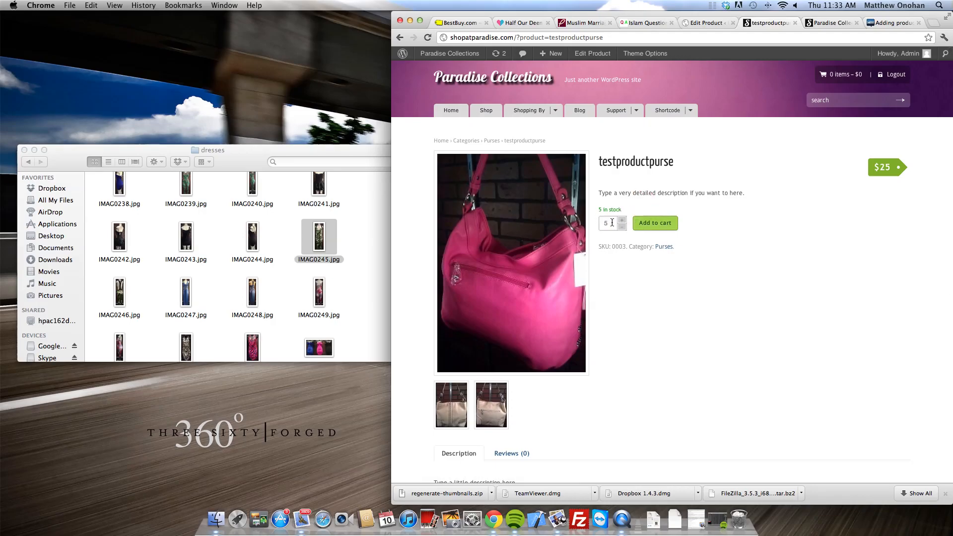
click(622, 223)
click(624, 224)
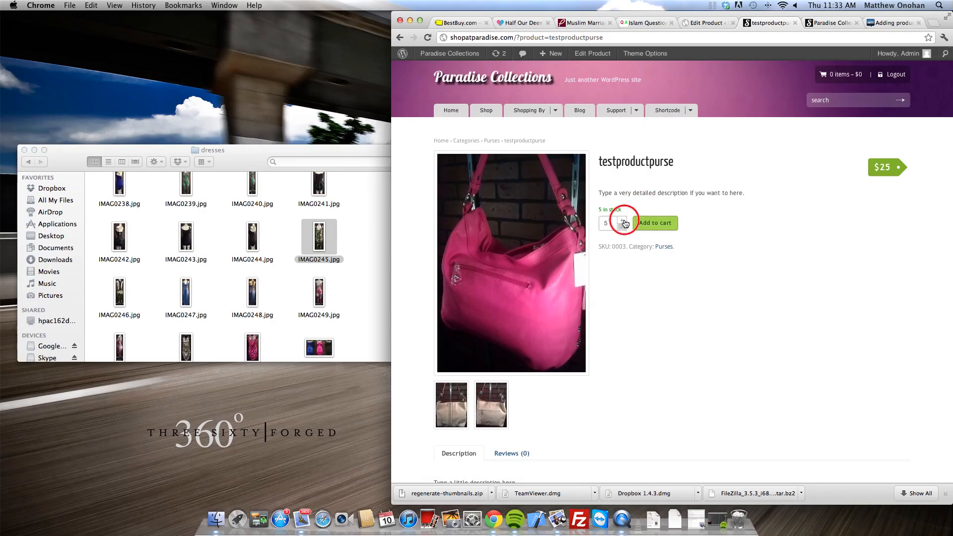
click(626, 226)
click(624, 227)
click(623, 228)
click(622, 227)
click(648, 224)
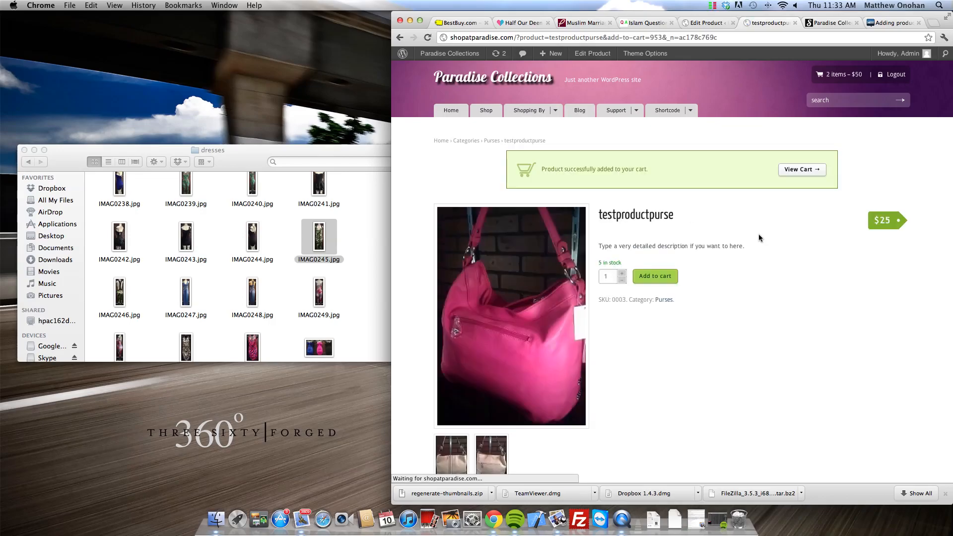
Step: Lower the cart to 1 testproductpurse totalling $25 and close the cart tab
click(796, 169)
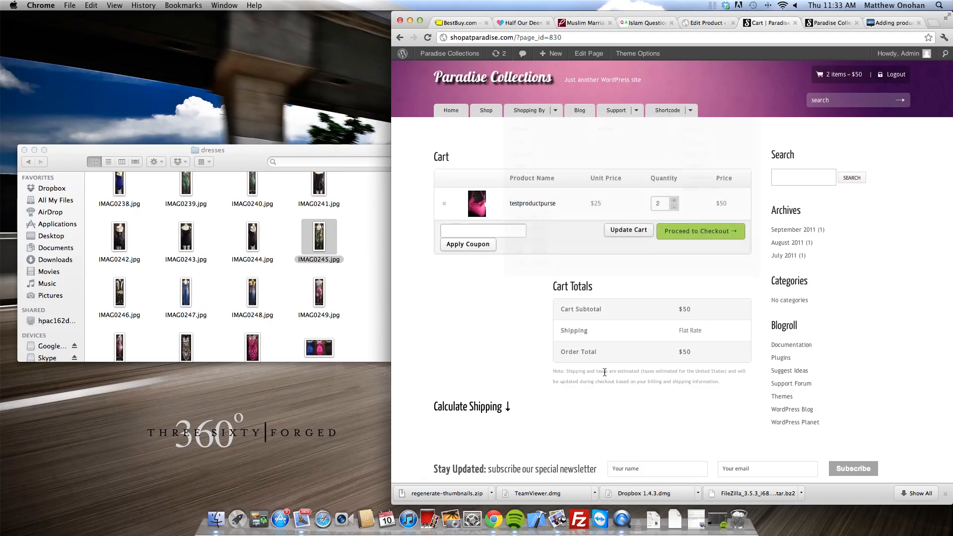
mouse_move(708, 331)
mouse_down()
mouse_move(592, 318)
mouse_move(715, 314)
mouse_move(719, 343)
mouse_up()
click(591, 310)
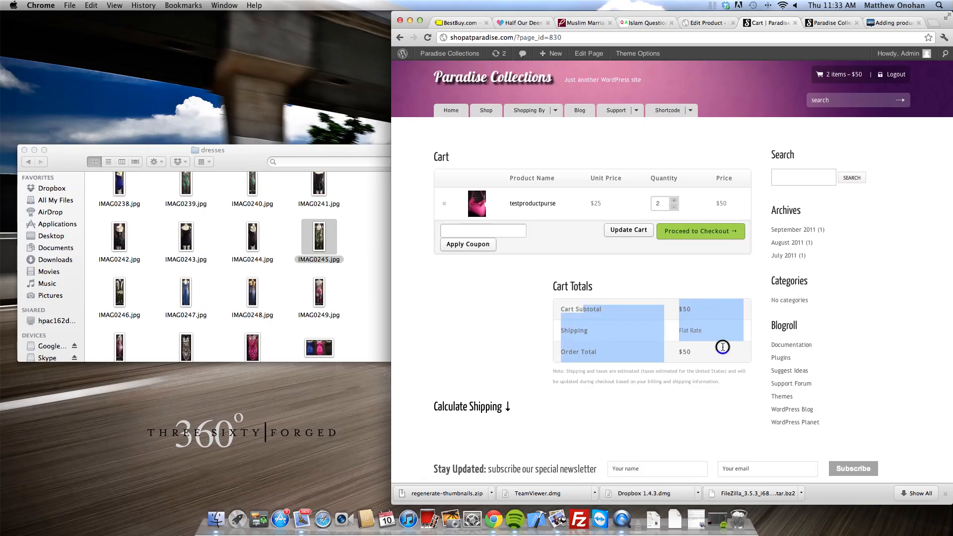
click(720, 342)
click(674, 207)
click(644, 232)
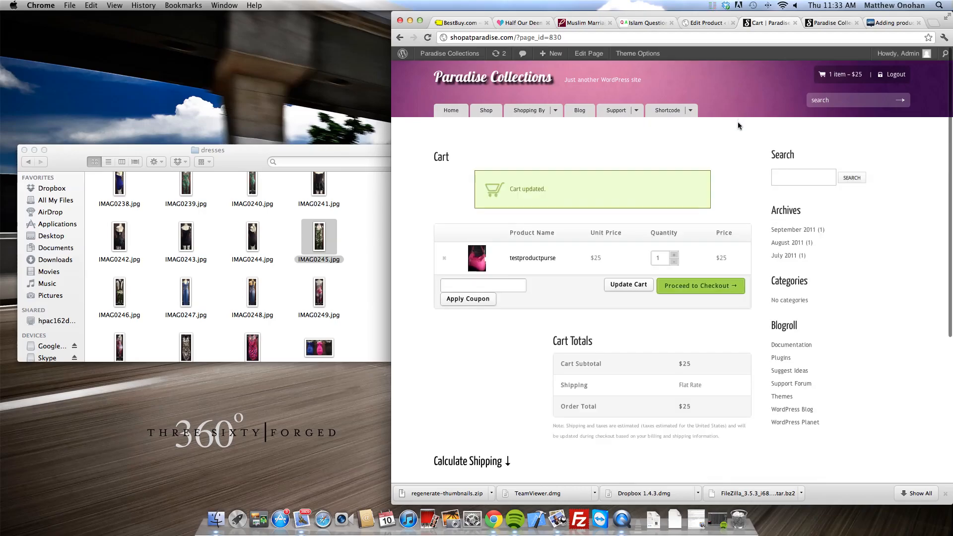
scroll(735, 249, down, 5)
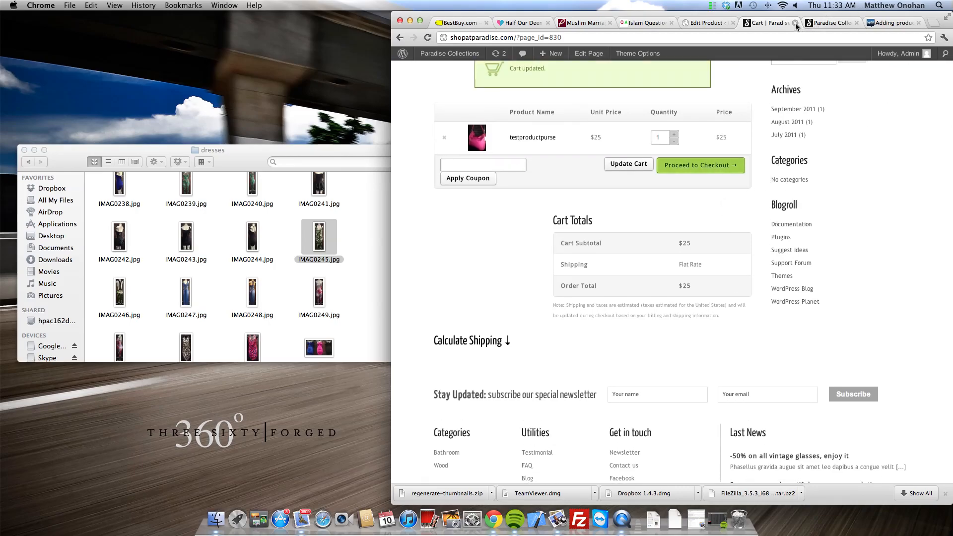
click(795, 23)
Step: Close the storefront tab and return to the updated testproductpurse Edit Product page
click(794, 23)
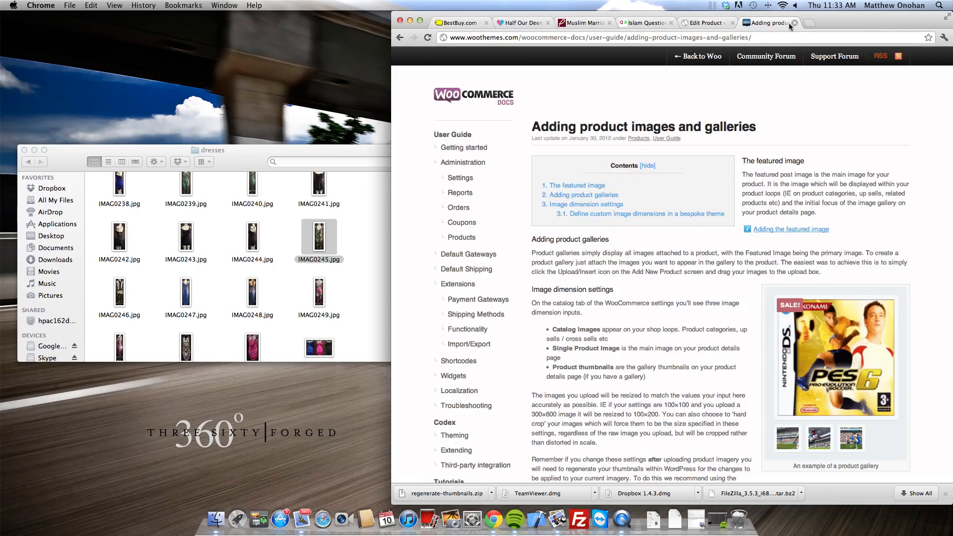
click(705, 23)
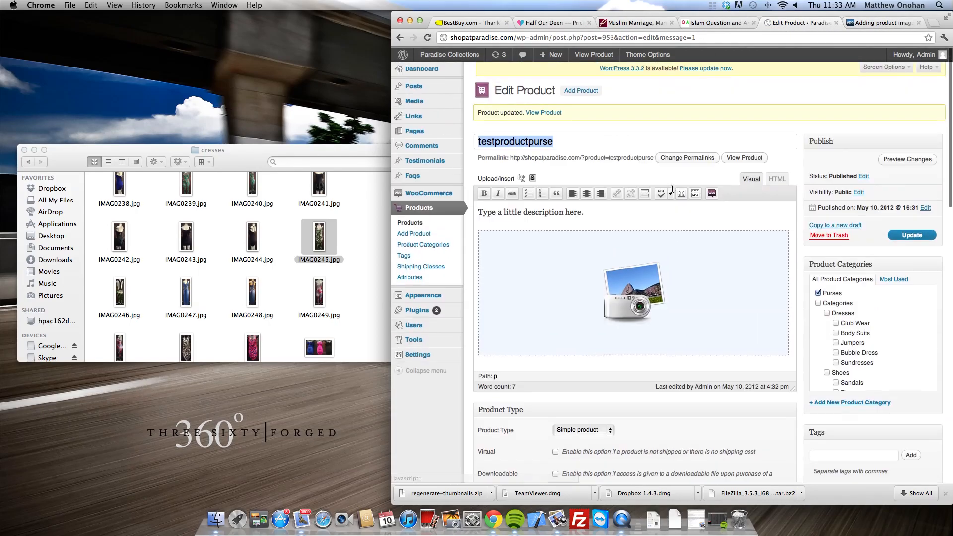